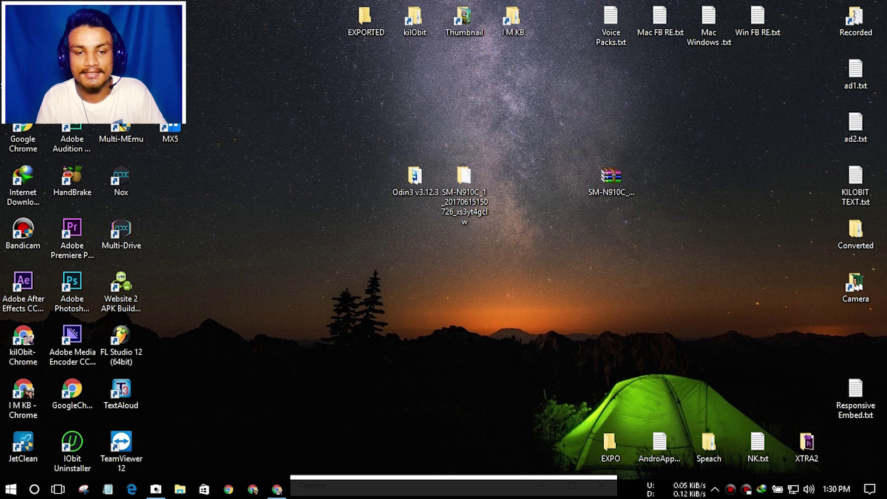
- Switch to the Chrome window with the Find Samsung Firmware page and look over its search box and premium benefits section
left_click(277, 489)
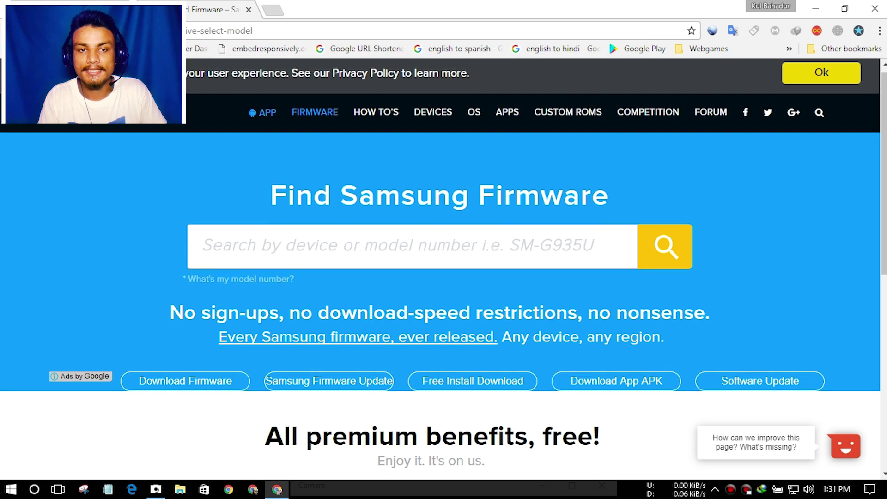
scroll(444, 266, "down", 1)
scroll(444, 266, "up", 1)
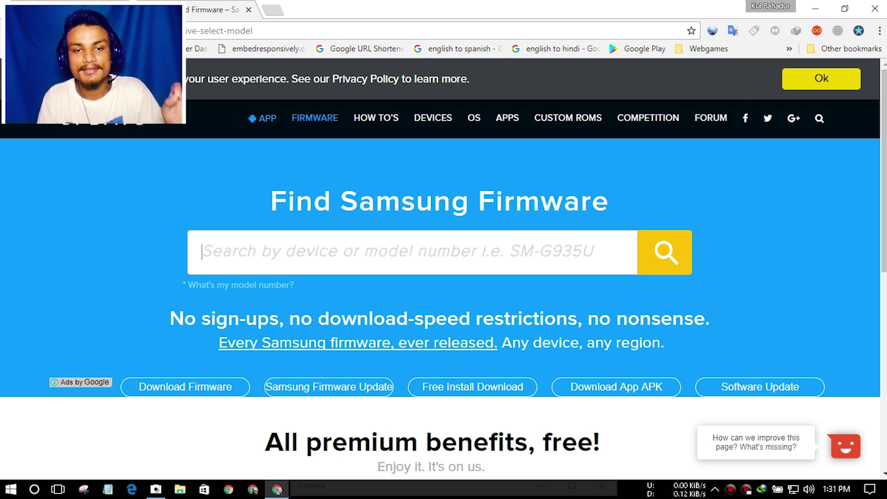
scroll(444, 277, "down", 4)
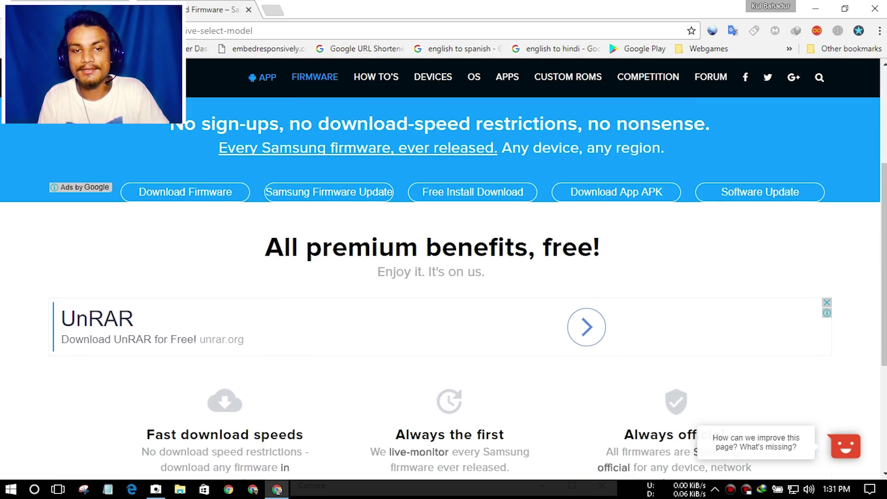
left_click_drag(265, 248, 600, 248)
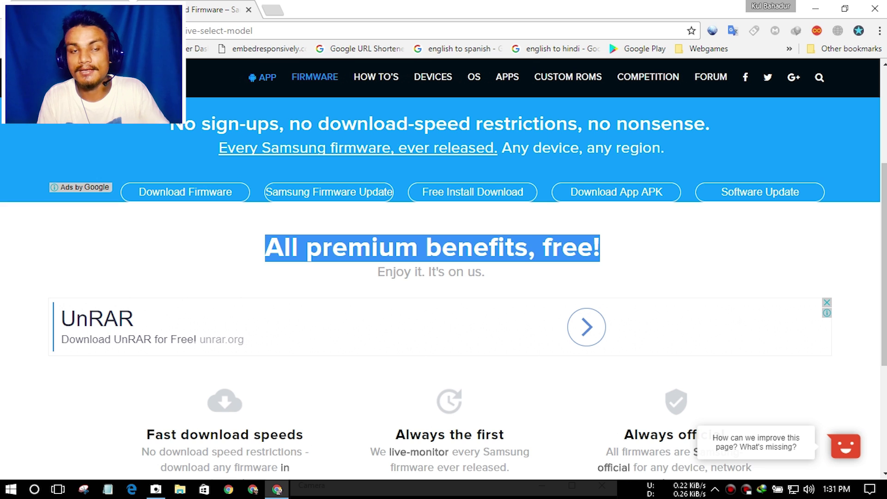
scroll(444, 277, "up", 3)
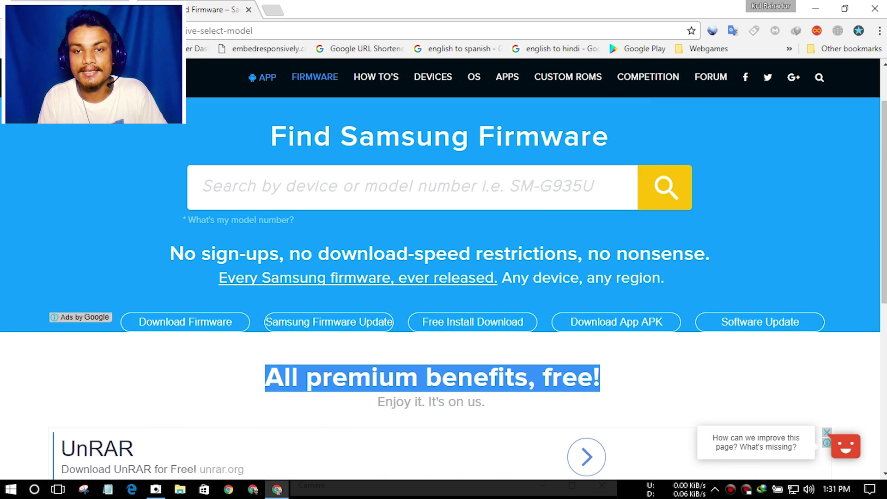
- Search the Samsung firmware archive for the model number N910C
left_click(202, 186)
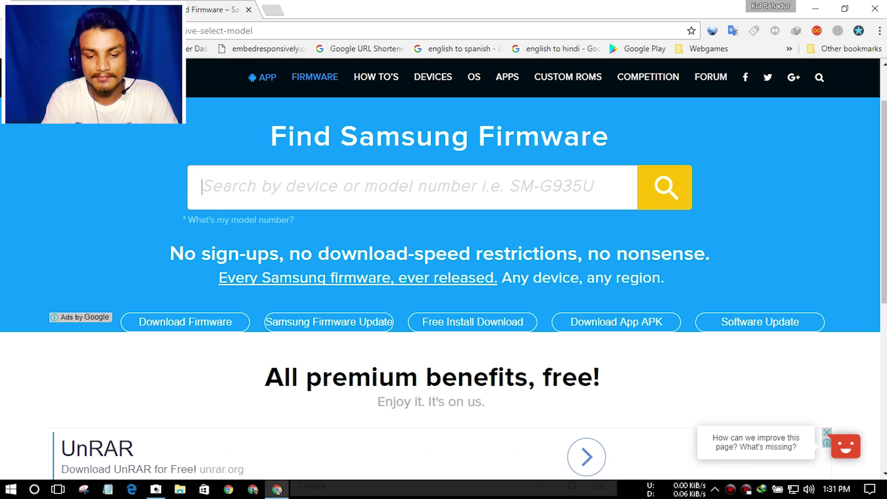
type("N")
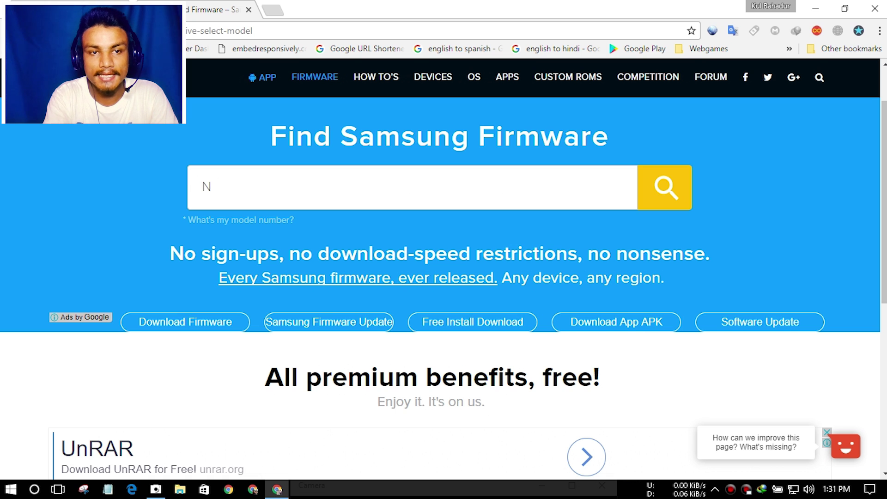
type("910")
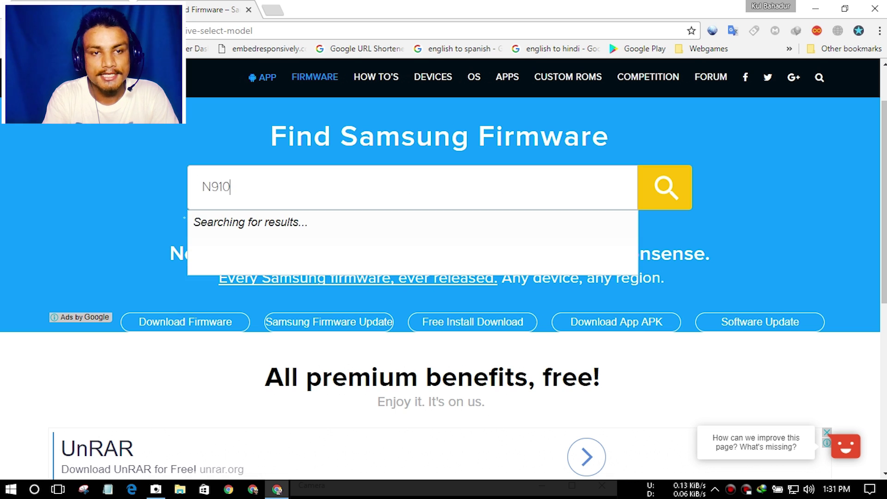
type("c")
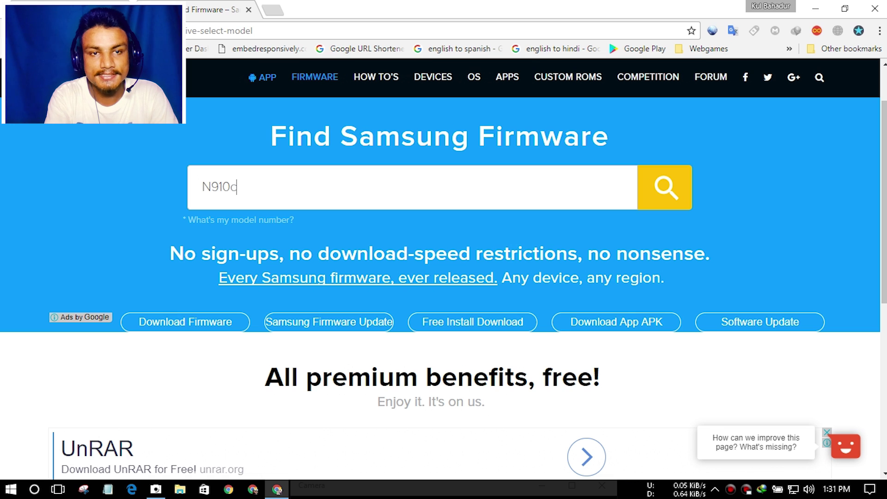
key("BackSpace")
type("C")
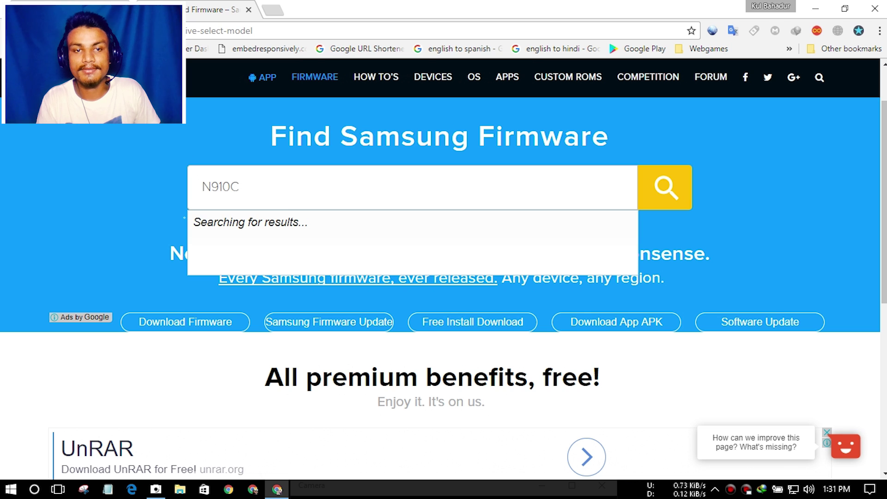
scroll(444, 287, "down", 2)
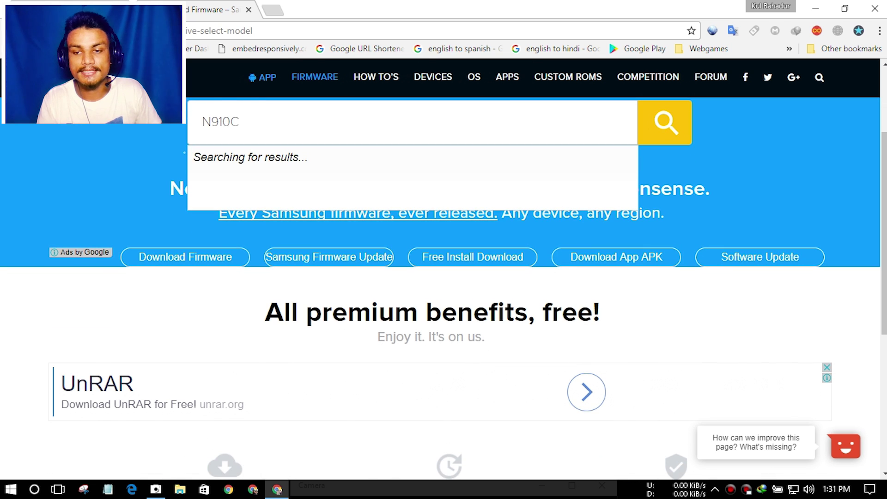
key("Return")
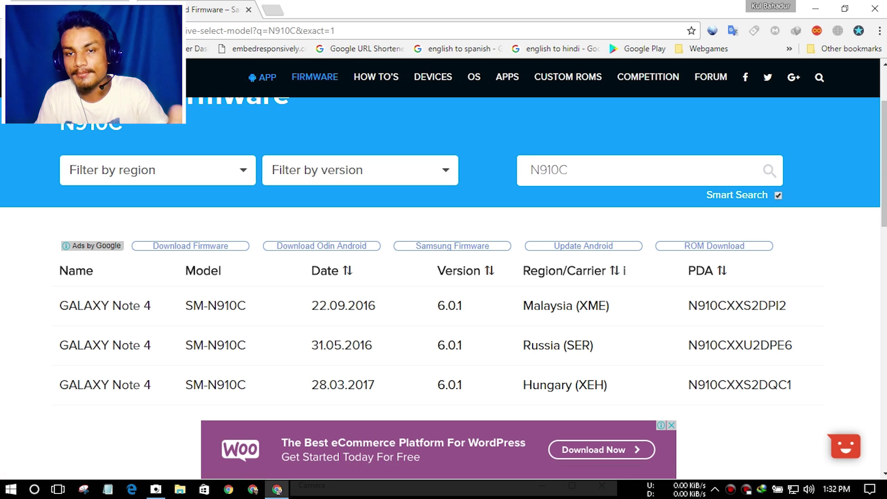
- Examine the listed SM-N910C firmwares, comparing their dates, Android versions, regions/carriers and PDA codes down to the end of the results
scroll(444, 296, "down", 1)
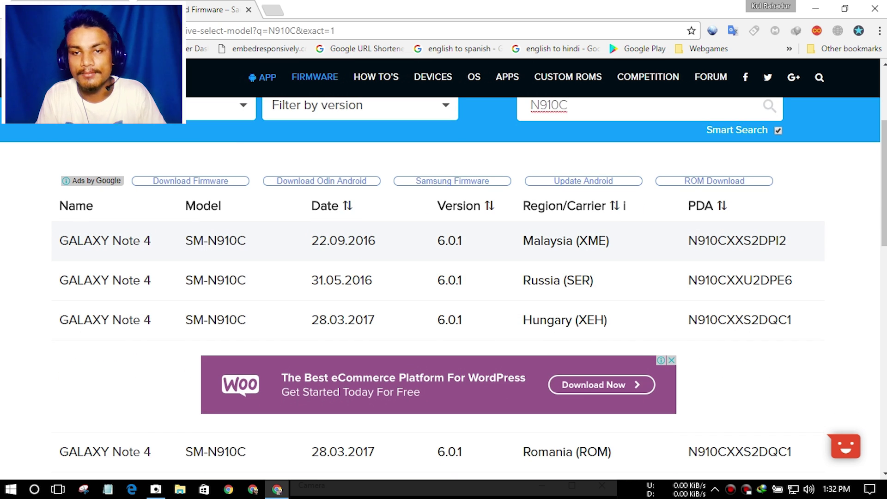
scroll(444, 229, "down", 1)
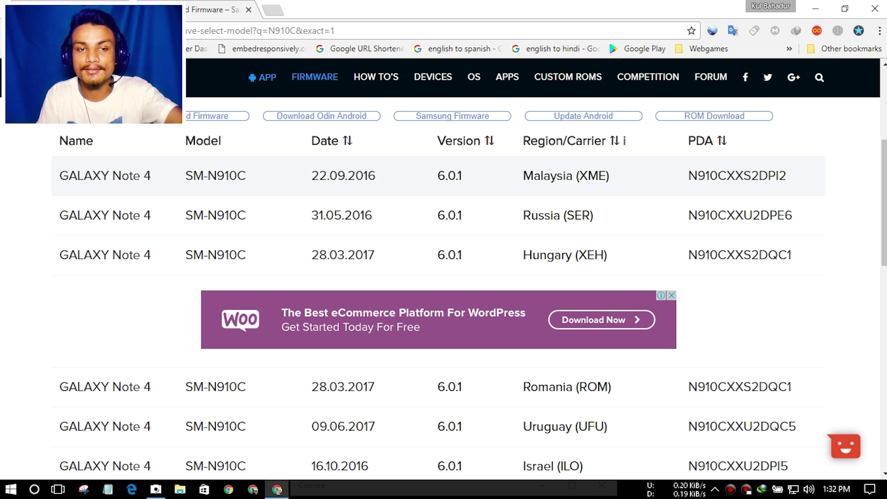
scroll(438, 241, "down", 4)
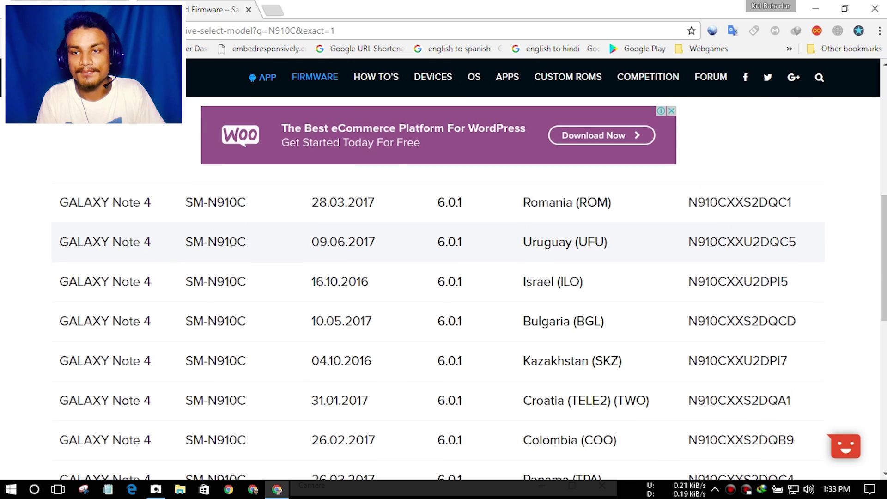
scroll(438, 240, "up", 5)
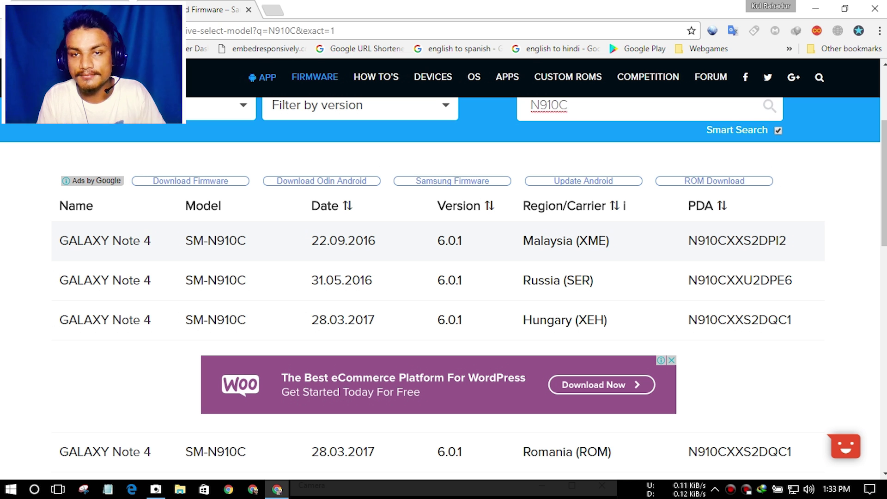
scroll(438, 232, "down", 3)
scroll(439, 231, "down", 4)
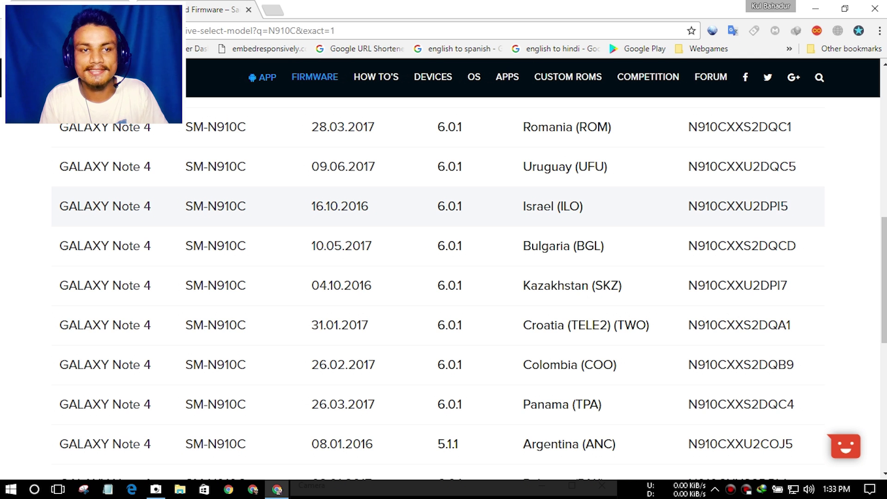
scroll(438, 203, "up", 2)
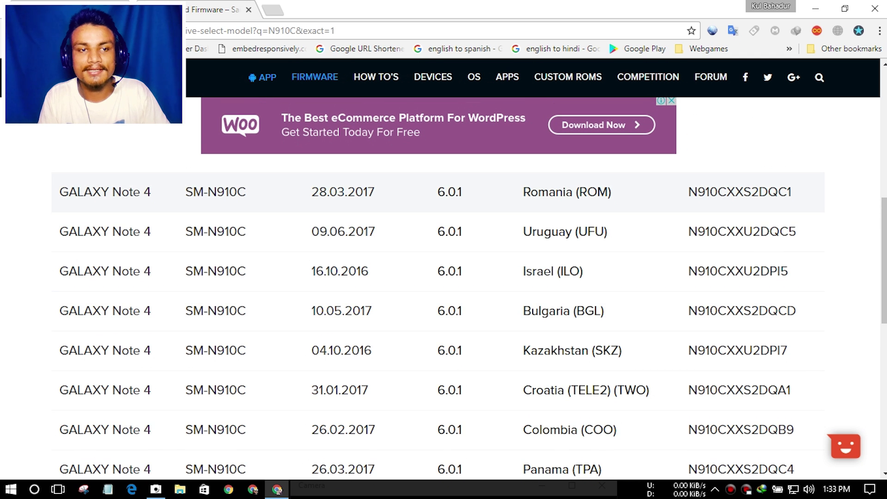
scroll(438, 199, "down", 4)
scroll(438, 199, "up", 4)
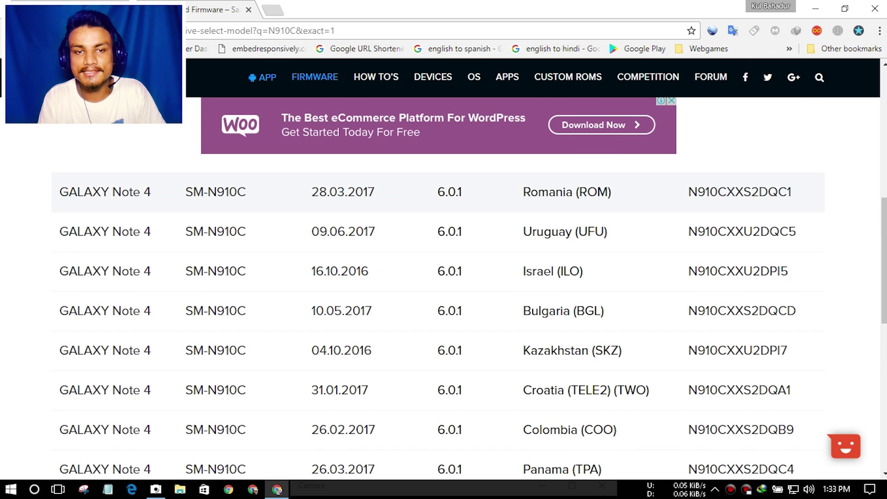
scroll(438, 235, "up", 5)
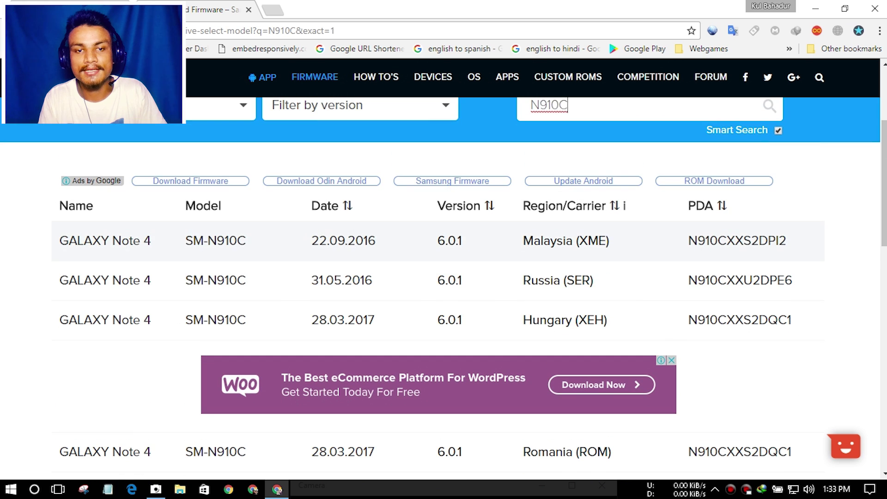
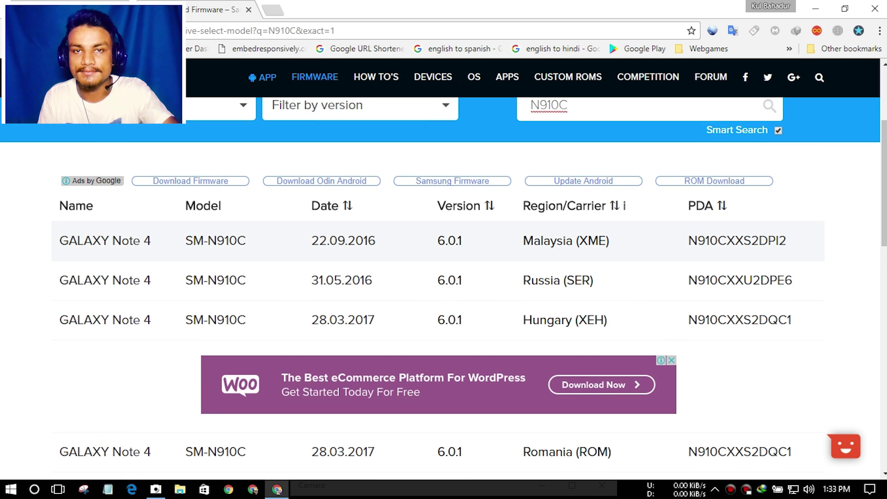
scroll(444, 278, "down", 3)
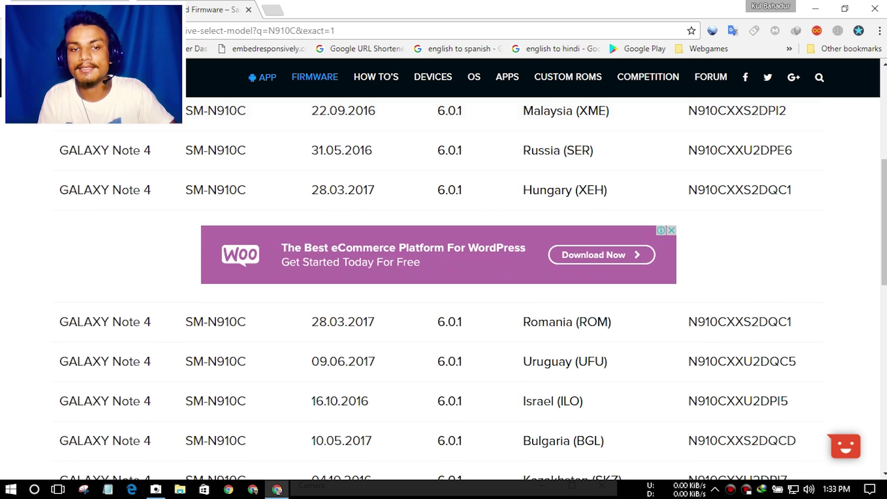
scroll(567, 184, "up", 2)
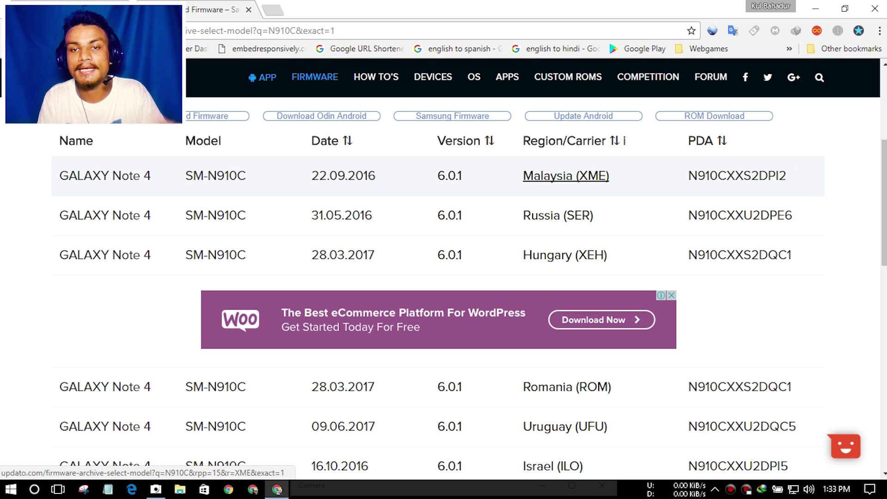
scroll(566, 185, "down", 10)
scroll(566, 185, "up", 8)
scroll(566, 190, "up", 3)
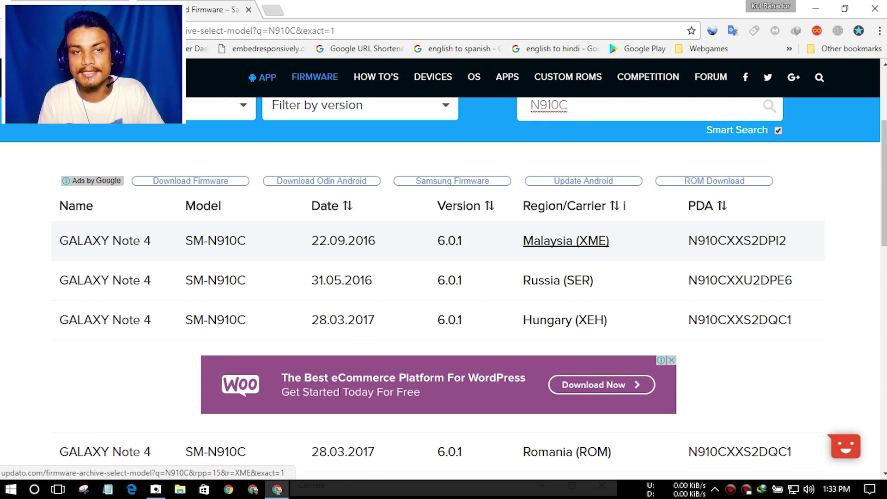
scroll(566, 222, "down", 8)
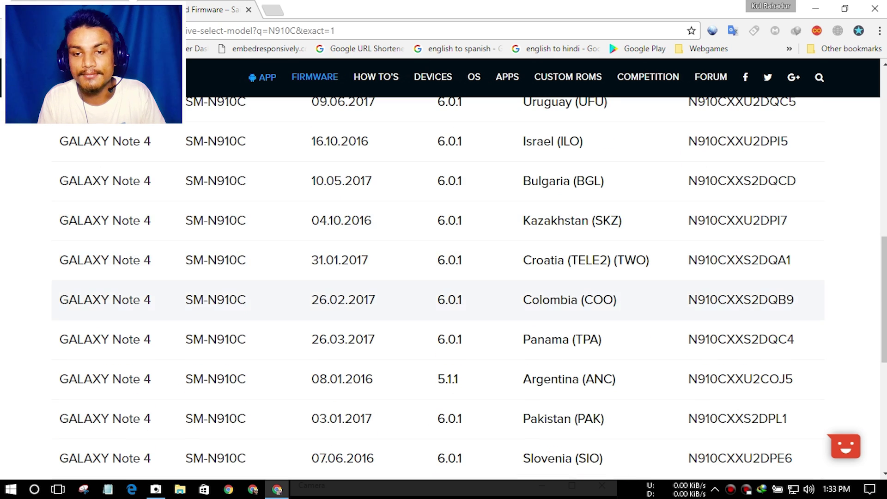
scroll(569, 301, "down", 4)
scroll(570, 235, "up", 3)
scroll(570, 235, "down", 3)
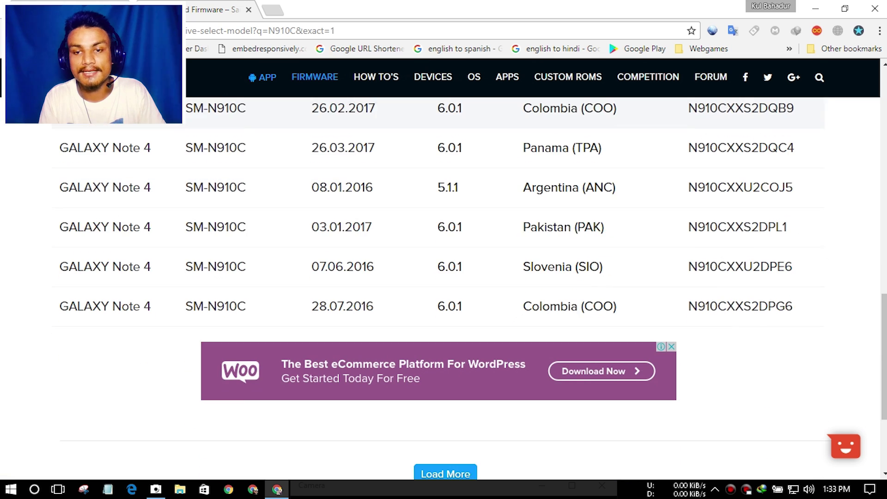
scroll(570, 235, "down", 3)
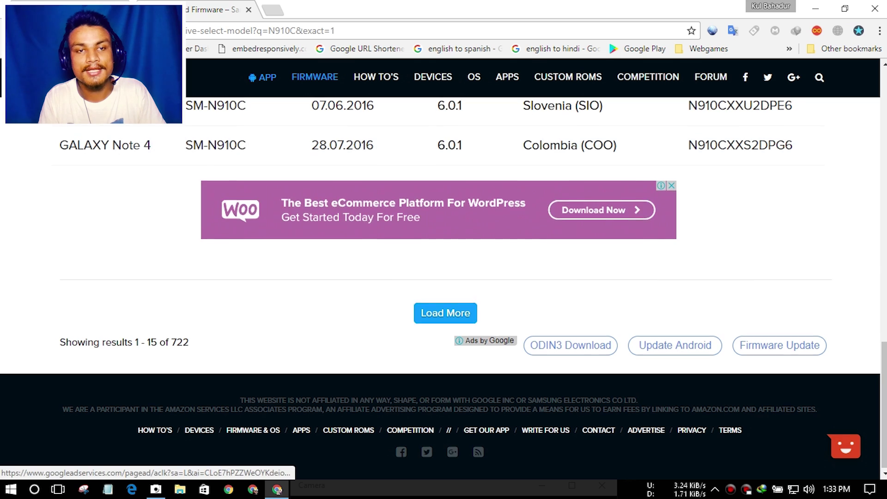
scroll(570, 235, "up", 14)
scroll(444, 289, "up", 4)
scroll(443, 289, "down", 6)
scroll(444, 289, "up", 4)
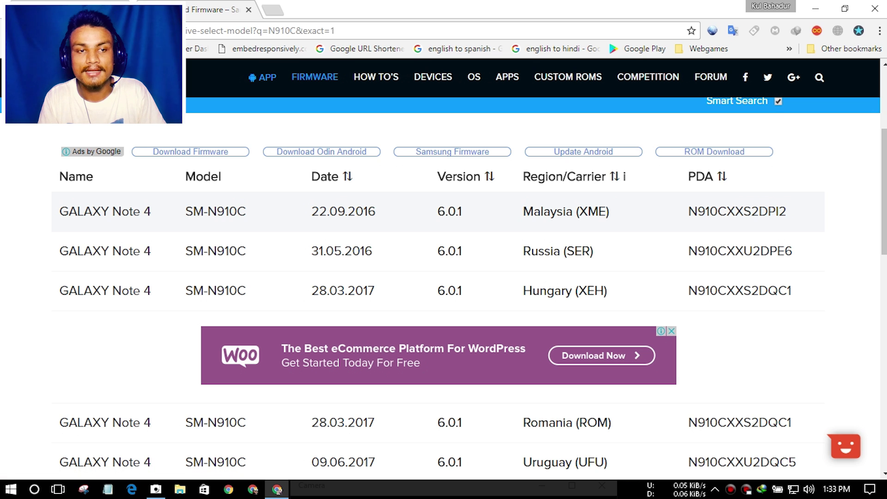
- Open the SM-N910C firmware record for Malaysia (XME) dated 22.09.2016 and review its product code, OS version, release date and build details
left_click(216, 211)
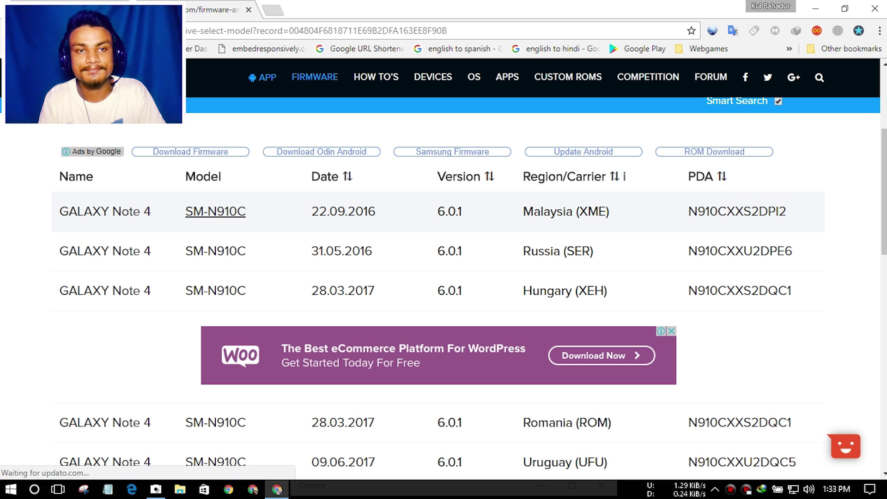
scroll(444, 277, "down", 3)
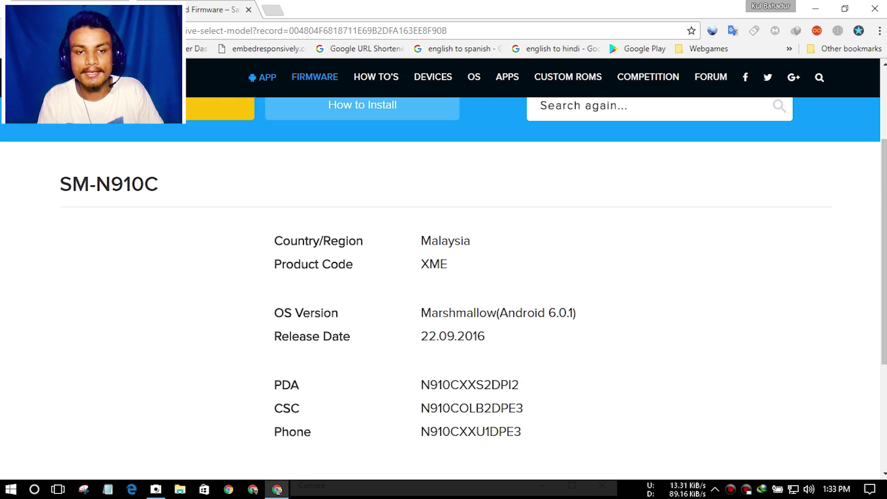
scroll(443, 278, "down", 3)
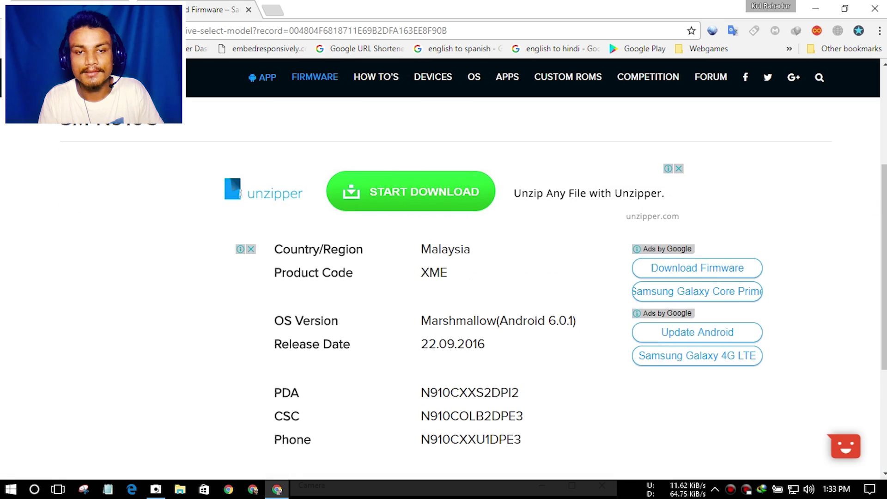
scroll(443, 278, "down", 3)
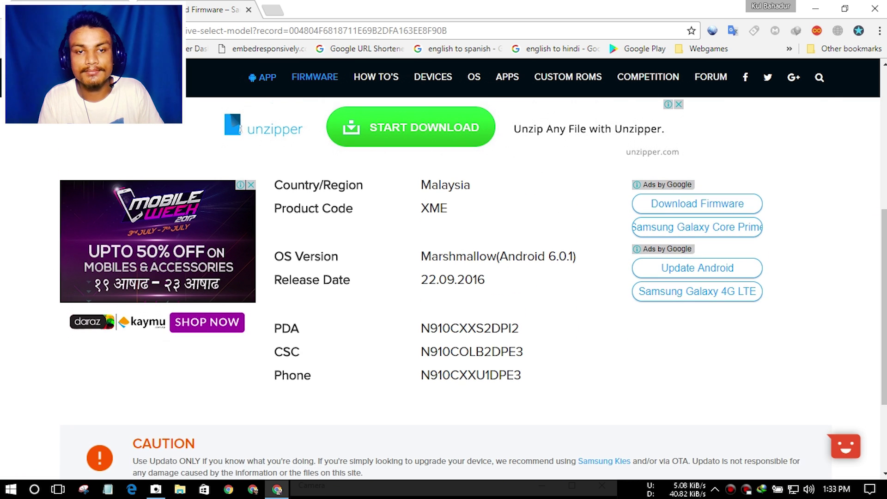
double_click(434, 208)
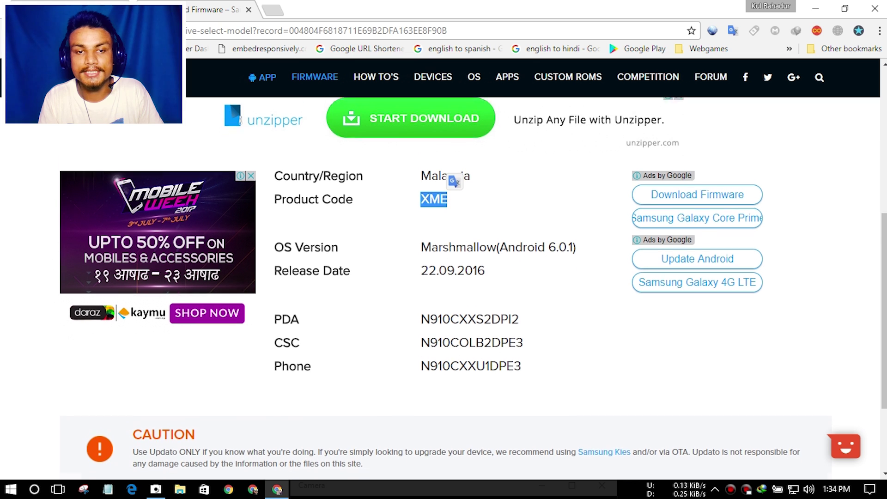
scroll(443, 277, "down", 1)
double_click(453, 215)
left_click(452, 215)
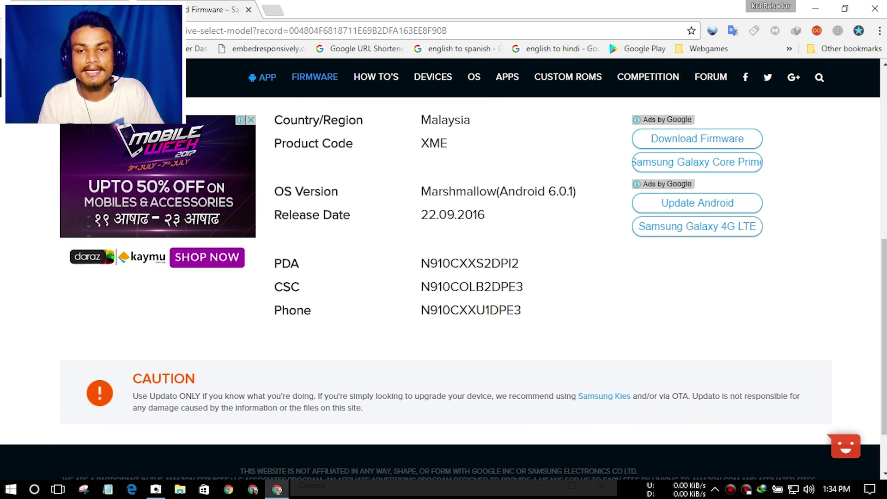
scroll(443, 278, "down", 2)
scroll(444, 277, "up", 5)
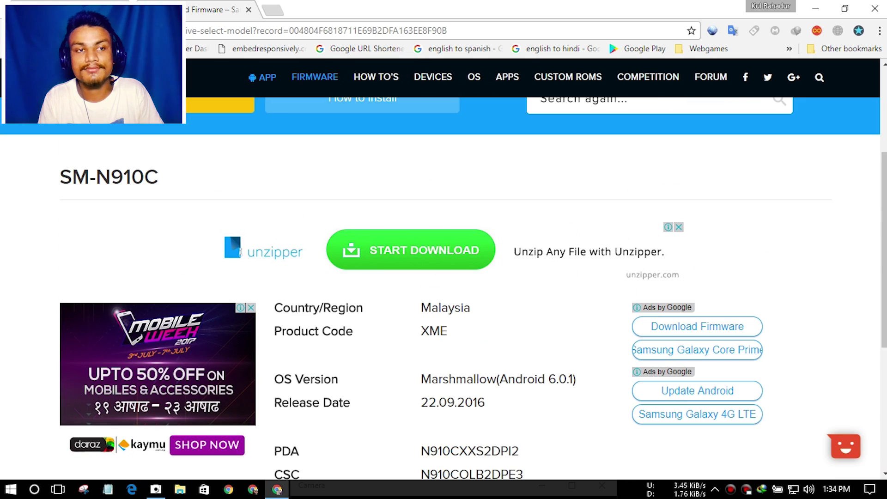
- Start downloading the Malaysia (XME) SM-N910C firmware zip into the Compressed downloads folder with the download manager
scroll(444, 278, "up", 3)
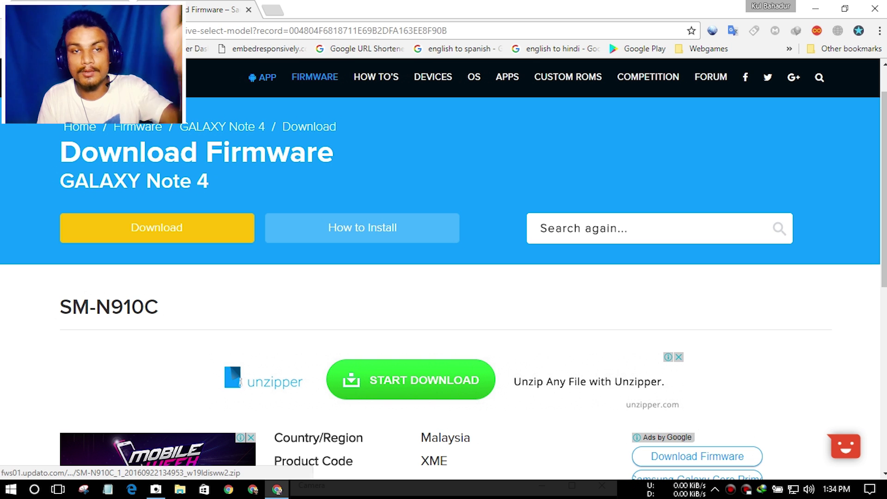
left_click(156, 228)
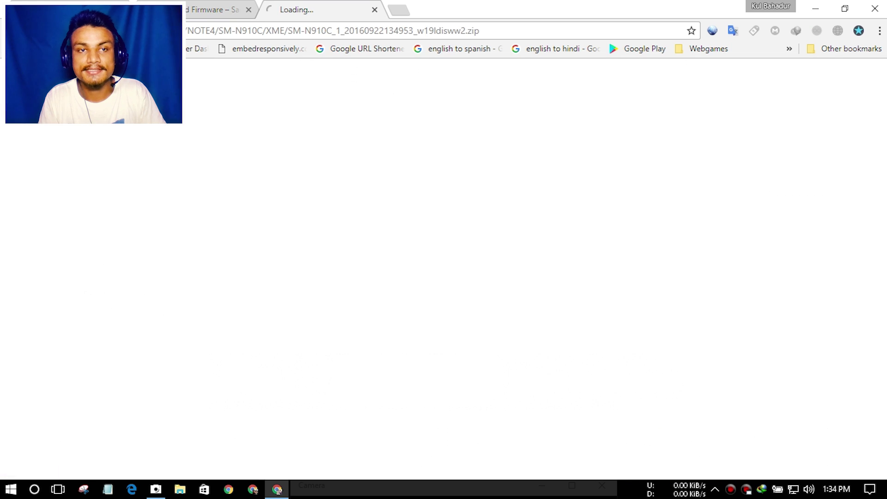
left_click_drag(424, 178, 397, 156)
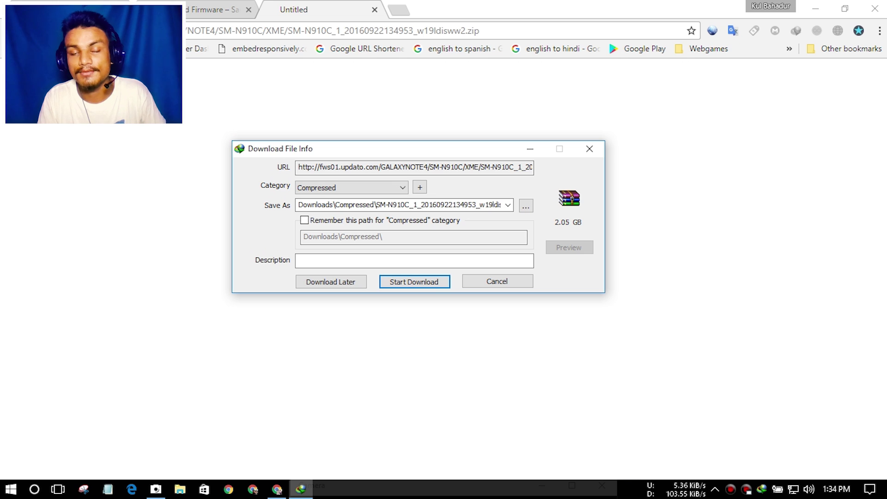
key("Return")
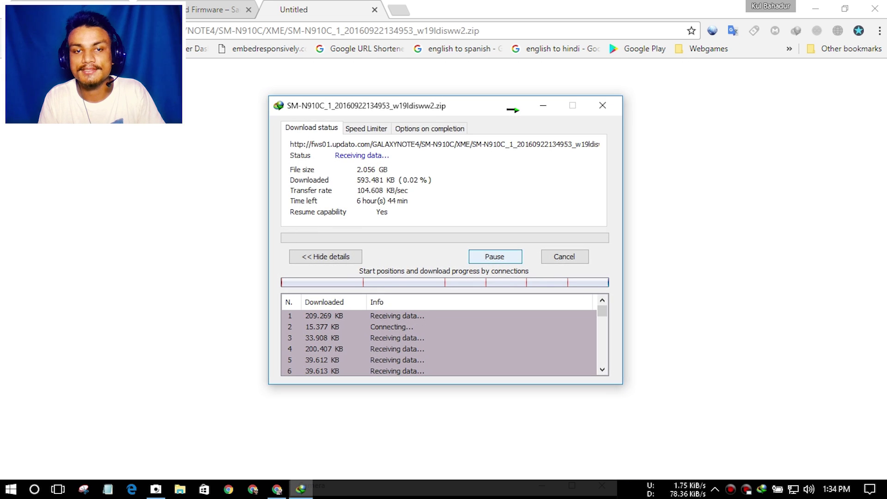
- Pause and cancel the firmware zip download, close its blank browser tab and return to the SM-N910C record
left_click(495, 256)
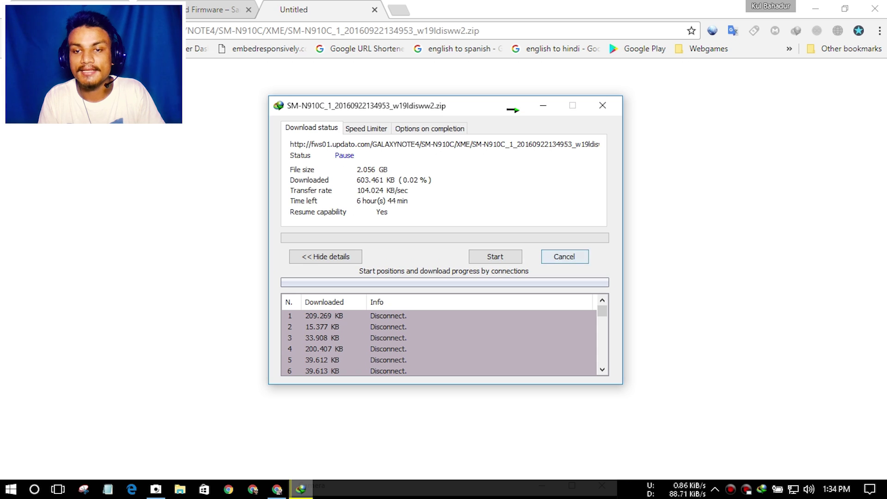
key("Escape")
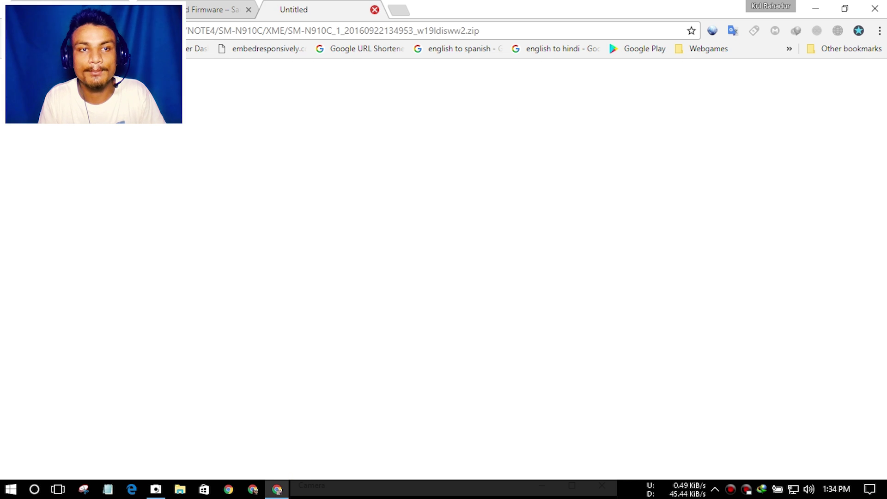
left_click(375, 9)
scroll(444, 278, "down", 3)
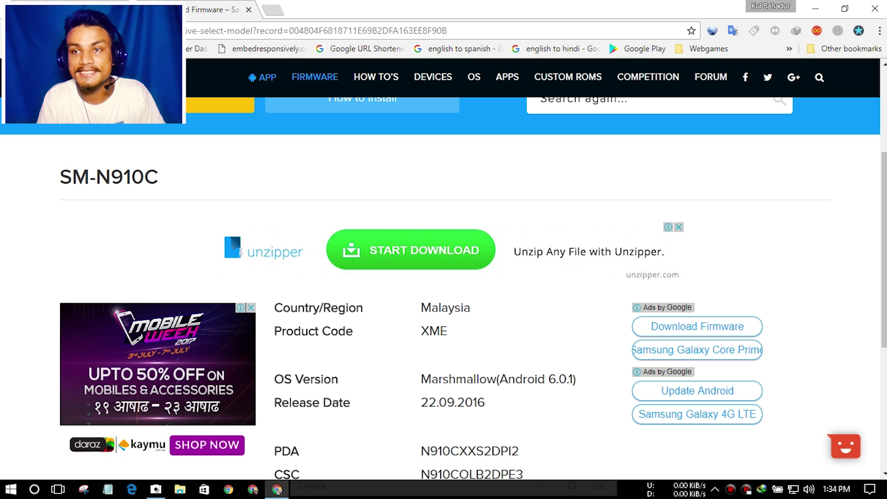
- Minimize the browser and move the SM-N910C firmware zip on the desktop closer to the extracted firmware folder
left_click(816, 8)
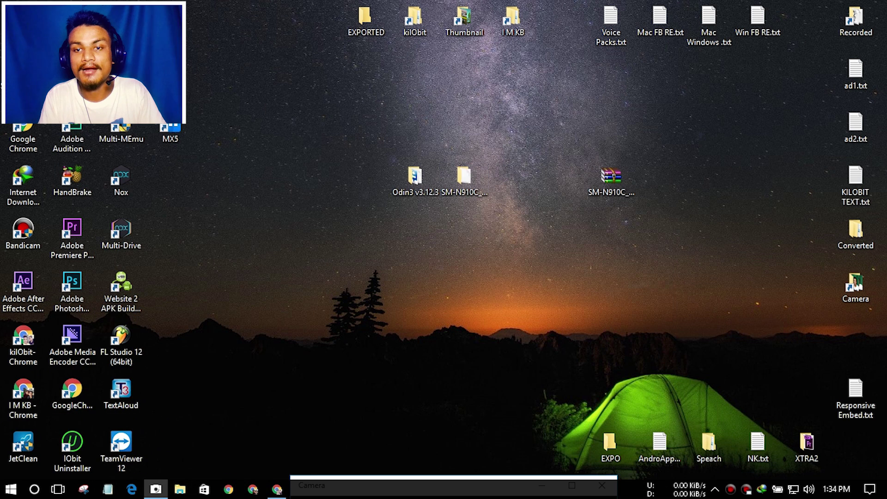
left_click(612, 183)
left_click_drag(611, 182, 562, 129)
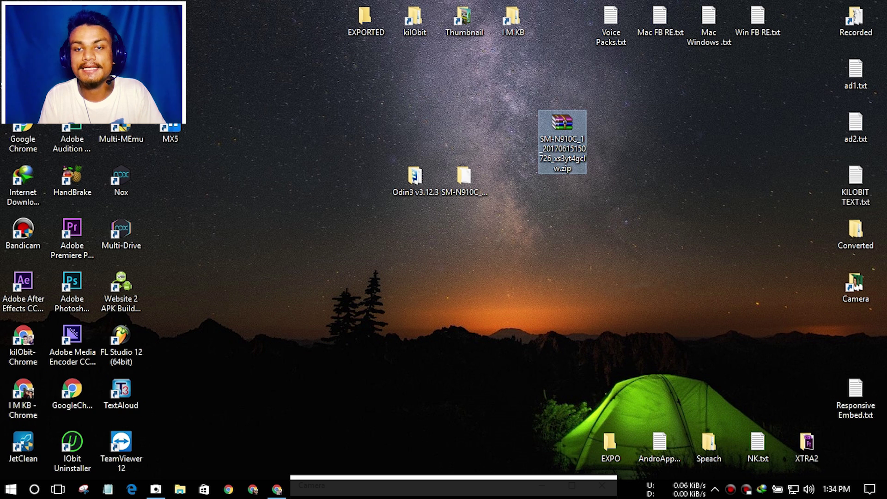
right_click(568, 145)
left_click(624, 212)
- Open the extracted SM-N910C firmware folder, select the MD5 firmware file to check it, and close the folder
double_click(465, 178)
left_click_drag(601, 86, 564, 71)
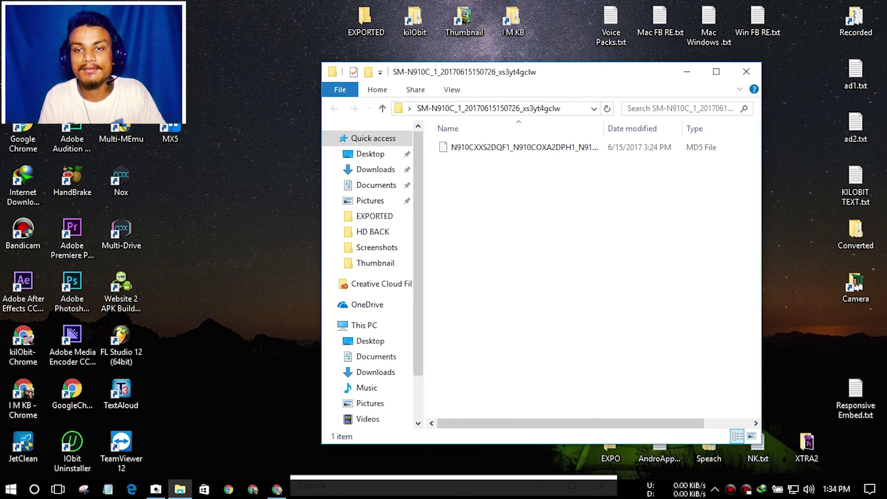
left_click(522, 147)
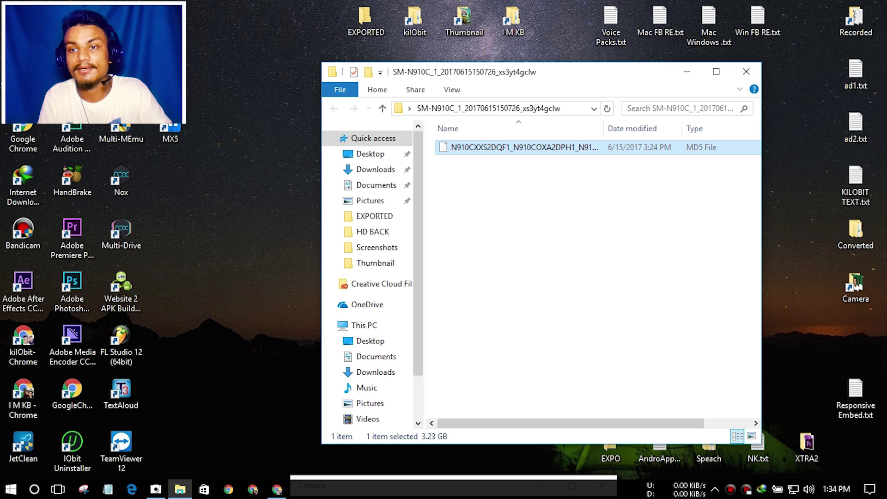
left_click(746, 72)
- Switch back to Chrome and read the XDA thread on Odin 3.09 and 1.85, covering flashable files and available versions
left_click(277, 489)
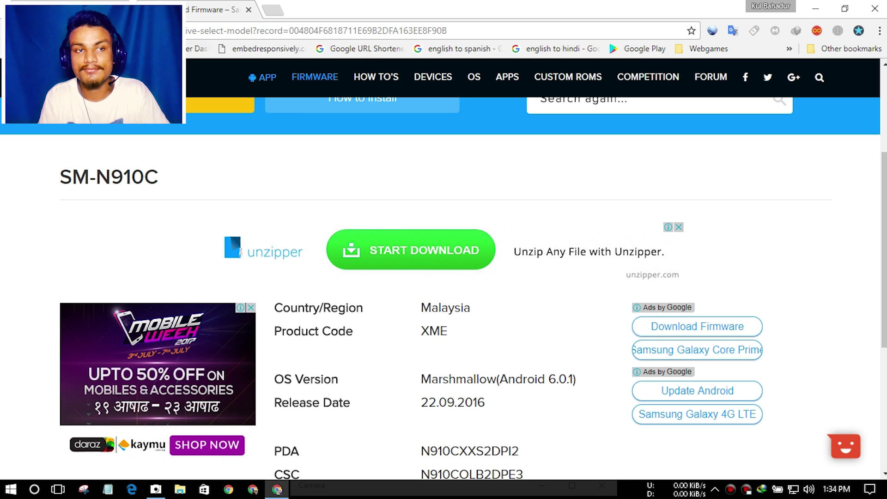
key("alt+Left")
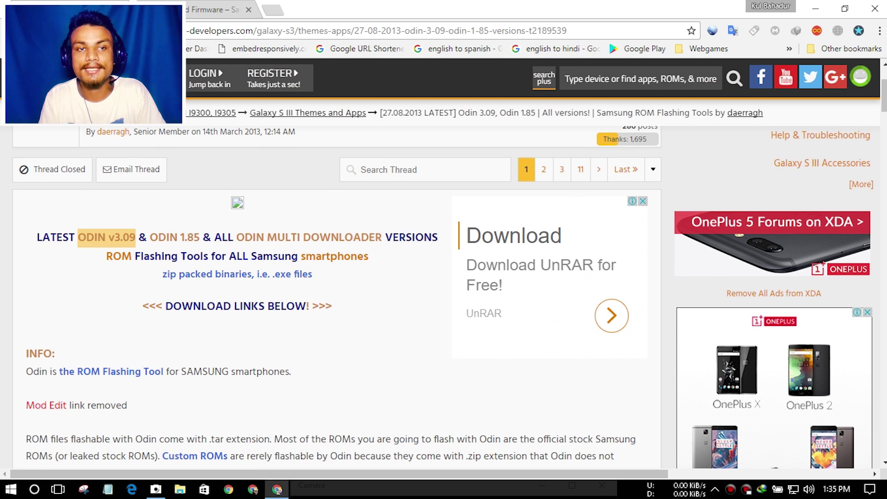
key("ctrl+l")
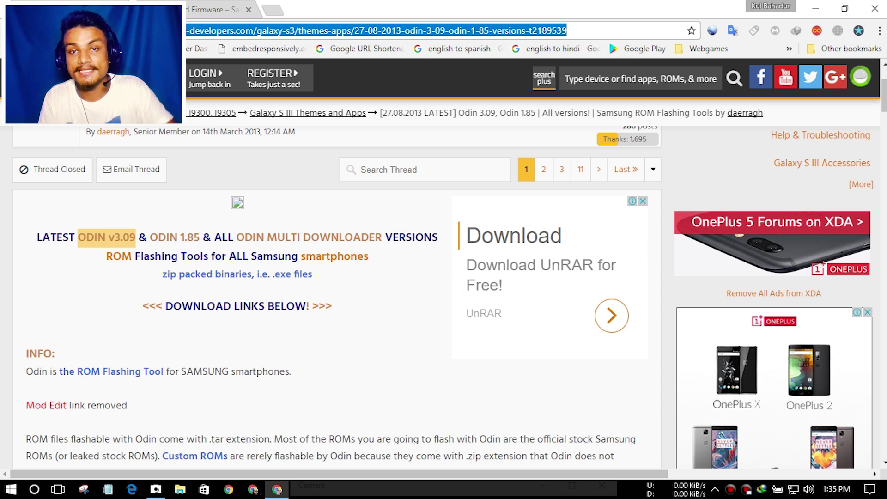
scroll(336, 296, "down", 4)
scroll(336, 296, "up", 4)
scroll(336, 296, "down", 5)
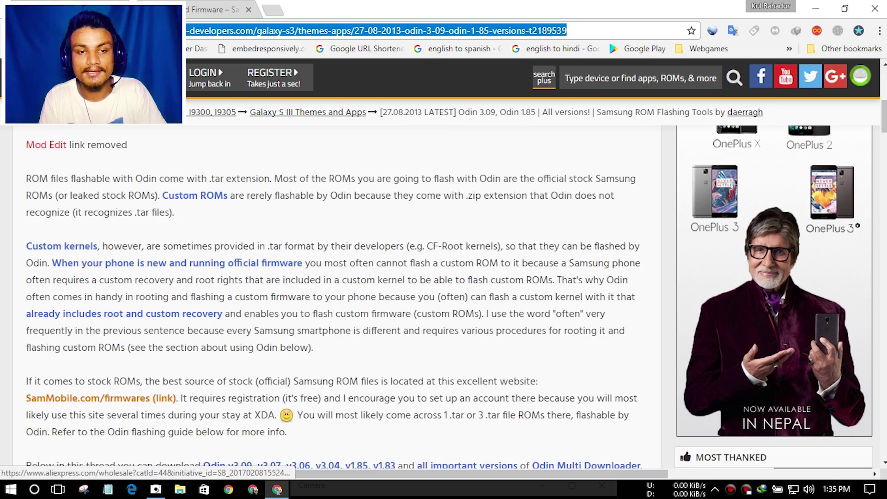
scroll(336, 296, "down", 3)
scroll(337, 296, "down", 1)
scroll(337, 295, "up", 5)
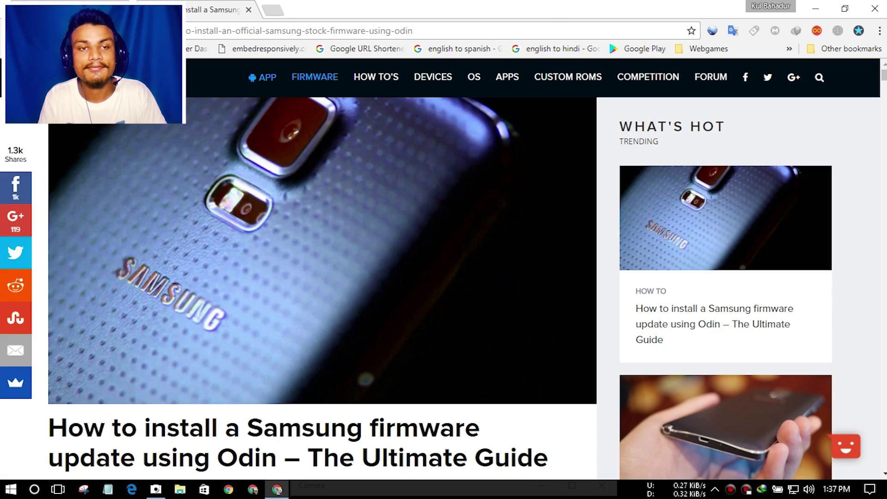
- Read Updato's guide to installing Samsung firmware with Odin, including the disclaimer, Odin 3.12.3 and USB driver links, and numbered flashing instructions
scroll(440, 289, "down", 3)
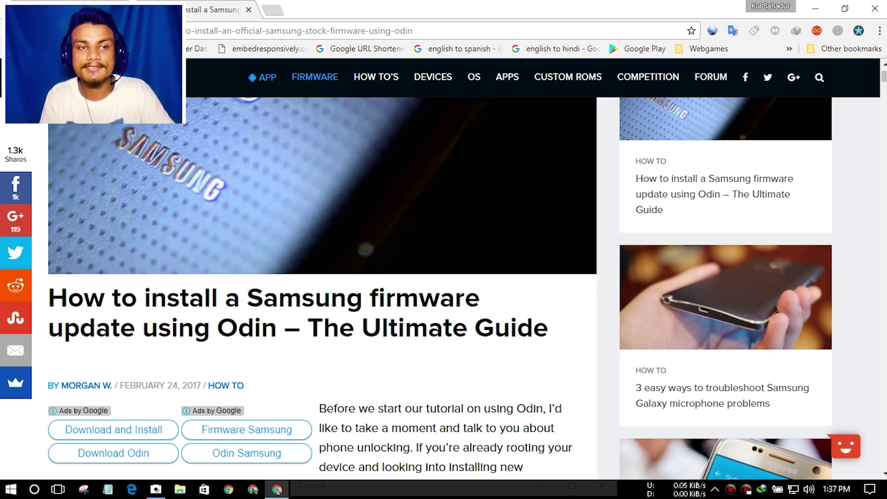
scroll(440, 289, "down", 10)
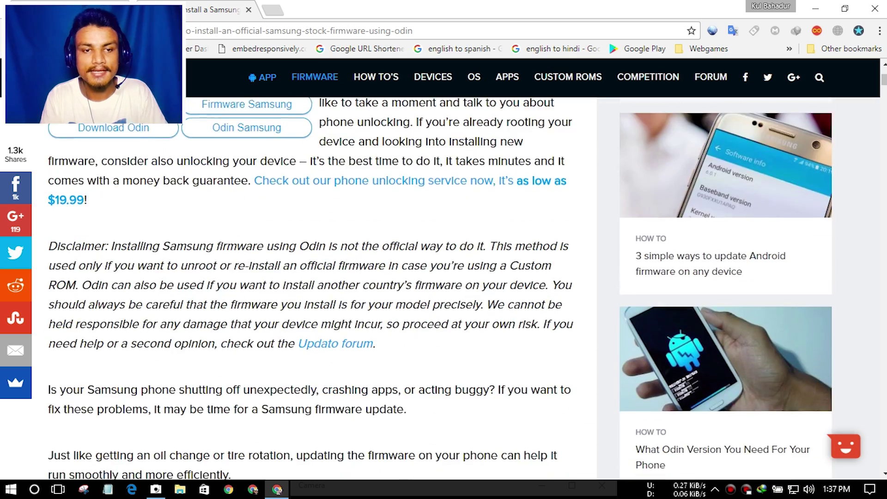
scroll(440, 289, "down", 4)
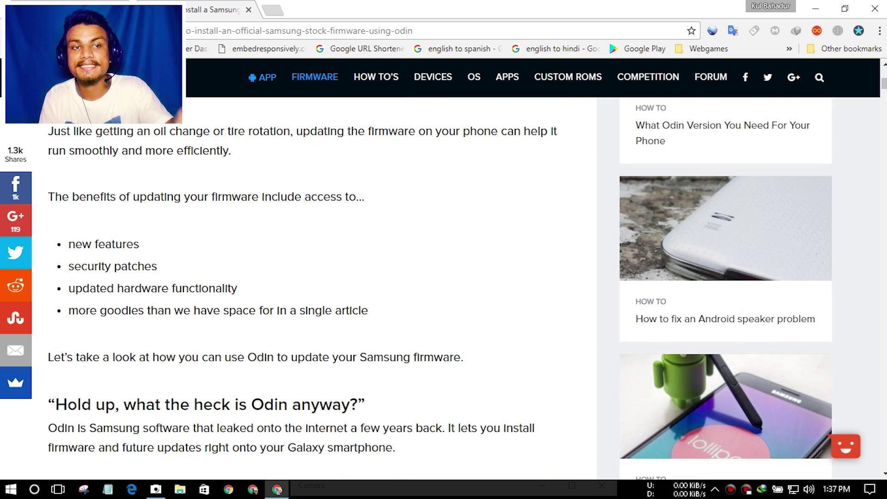
scroll(440, 289, "down", 6)
scroll(440, 289, "down", 11)
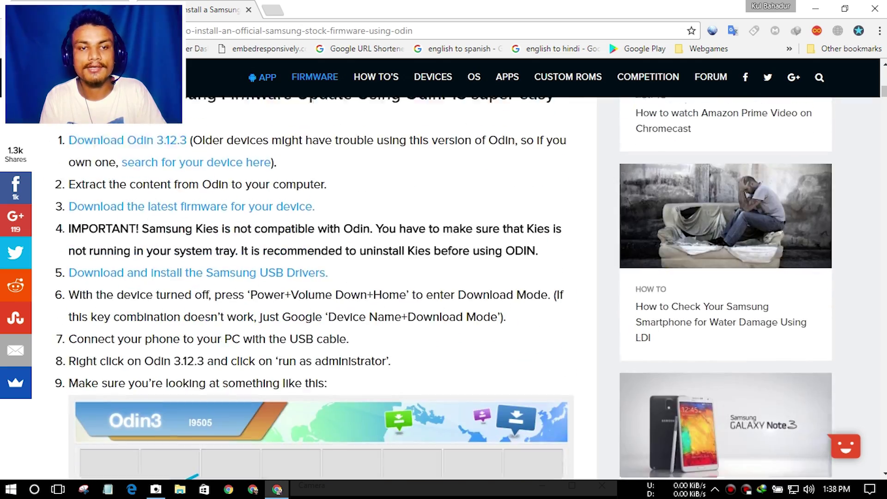
scroll(440, 288, "up", 2)
scroll(440, 289, "down", 4)
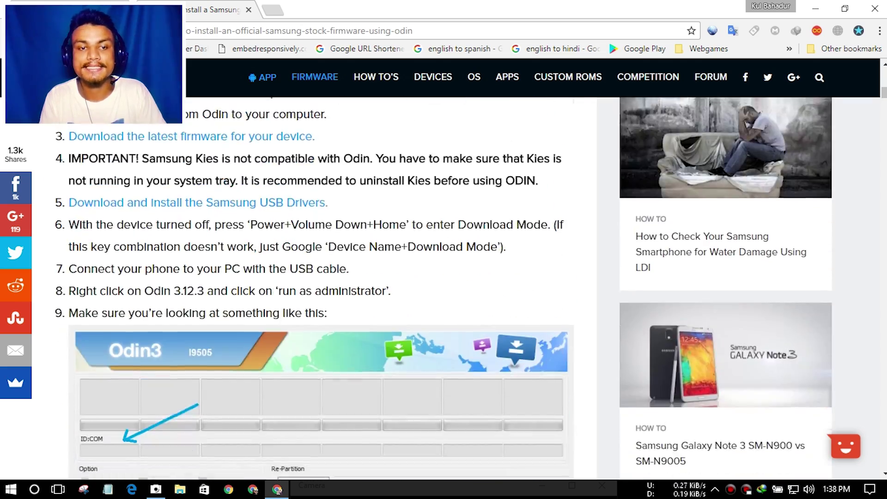
scroll(440, 289, "down", 8)
scroll(440, 289, "up", 1)
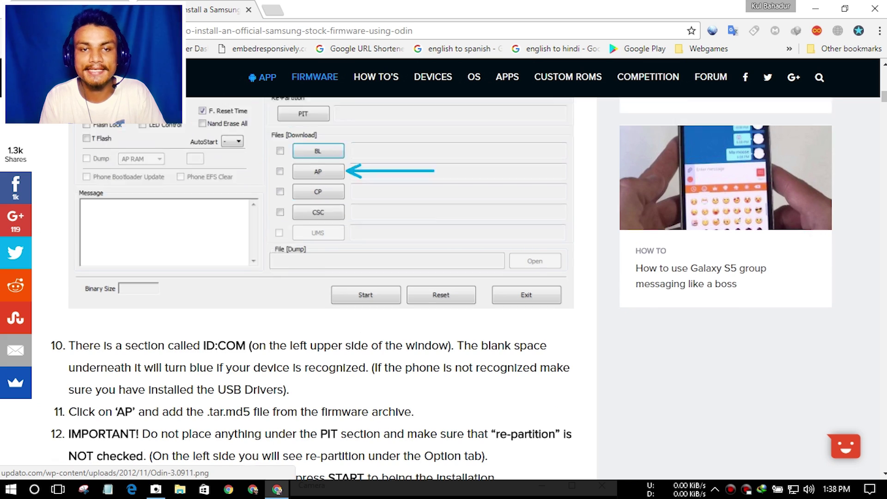
scroll(440, 289, "up", 20)
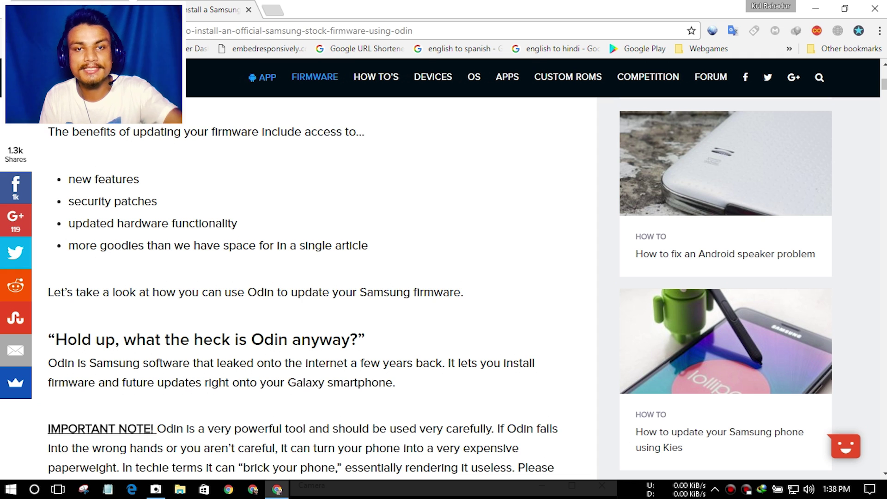
scroll(300, 287, "up", 4)
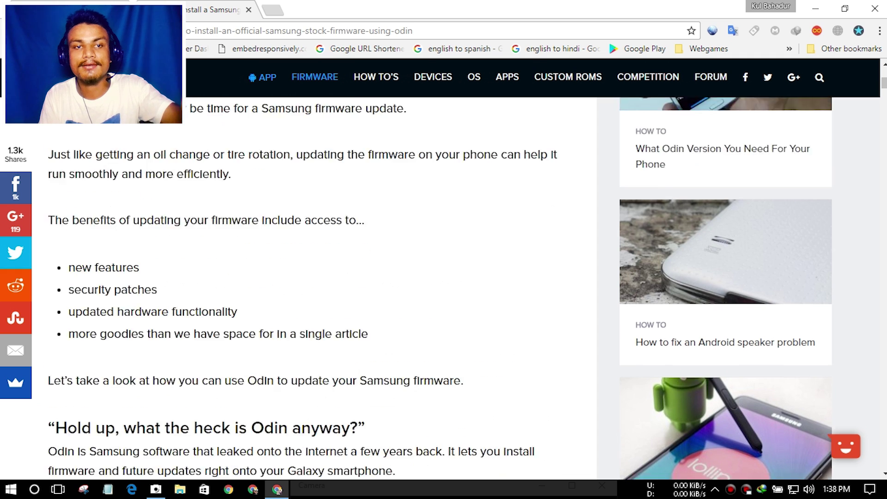
scroll(300, 287, "down", 7)
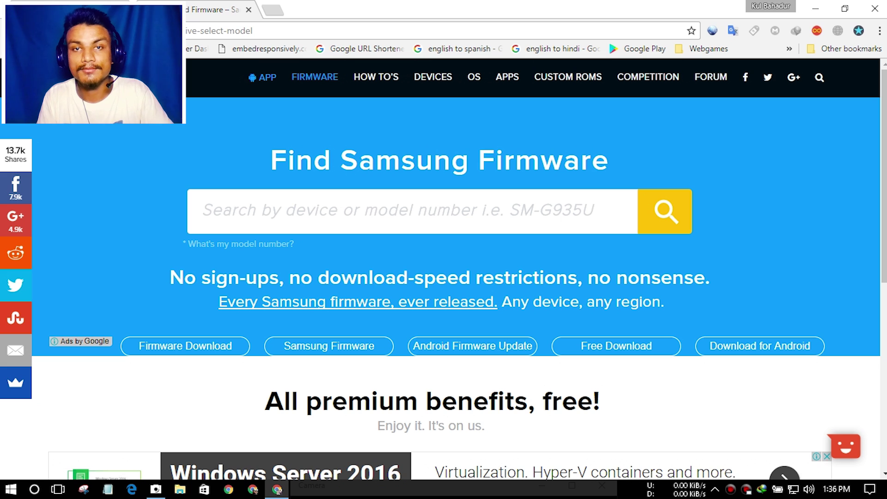
- Review the XDA Odin thread's sections on stock ROMs, Samsung USB drivers, how to use Odin and phone compatibility tables
left_click(202, 211)
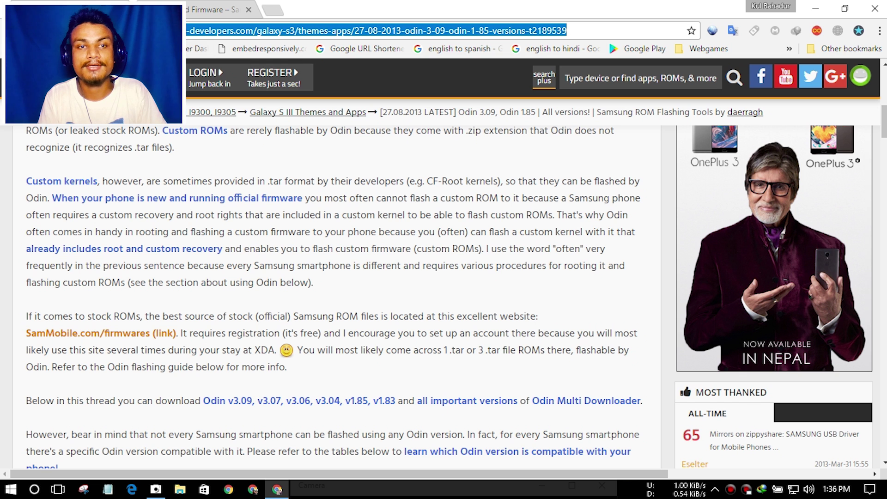
scroll(336, 296, "up", 3)
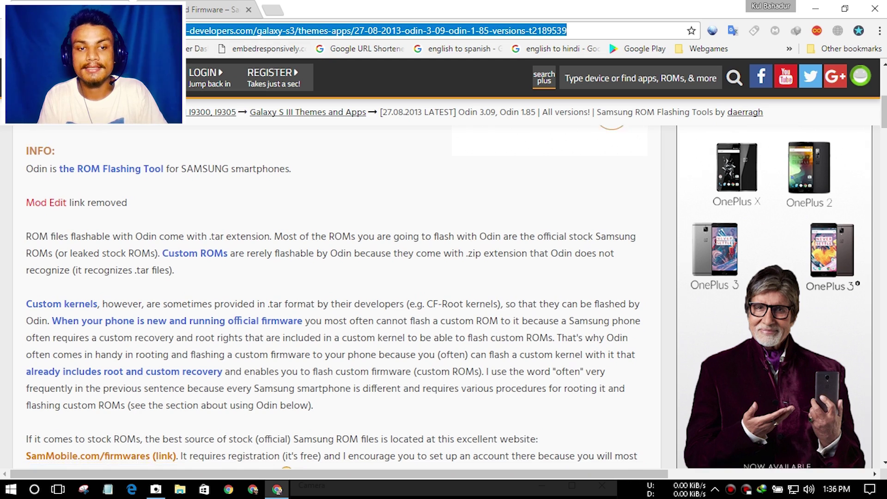
scroll(336, 296, "down", 3)
scroll(336, 296, "down", 7)
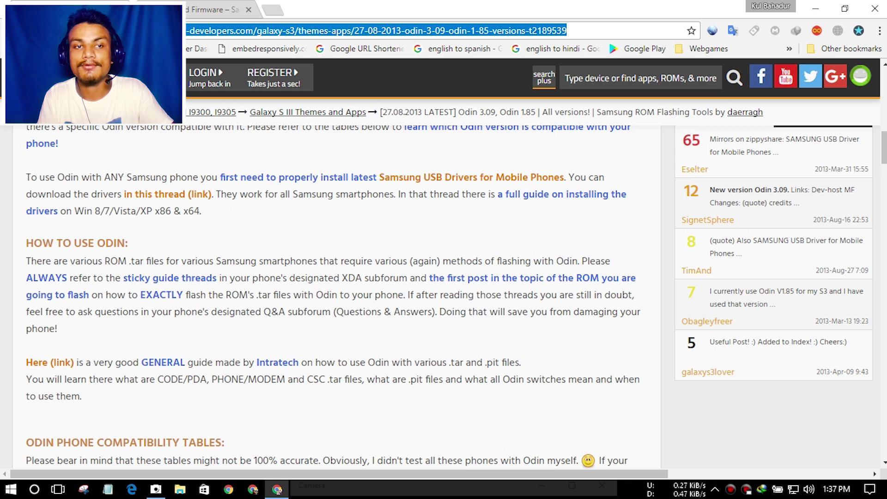
scroll(324, 277, "down", 15)
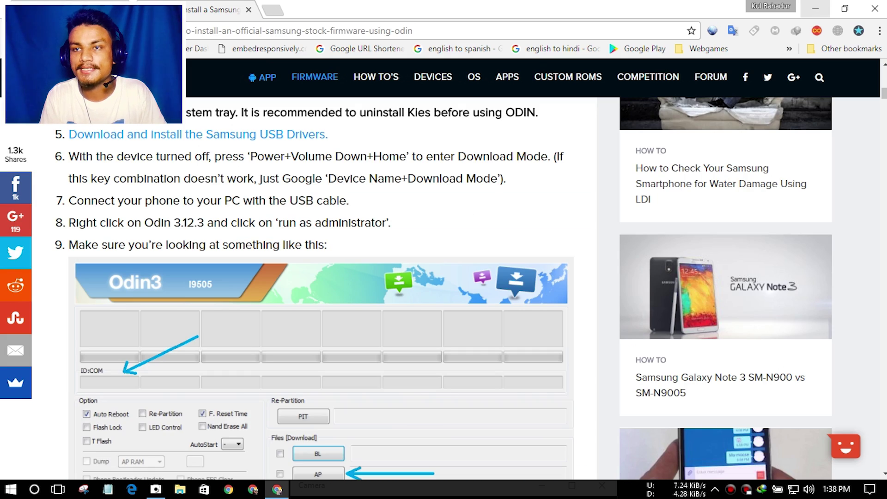
- Minimize the browser and locate the extracted SM-N910C firmware folder and the Odin3 v3.12.3 folder on the desktop
left_click(816, 8)
left_click_drag(323, 163, 500, 272)
left_click(501, 272)
left_click(465, 178)
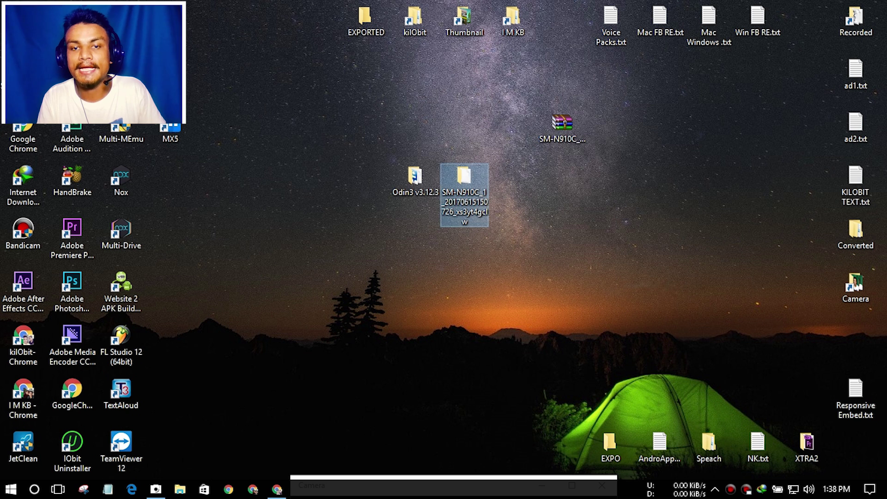
left_click_drag(504, 232, 441, 129)
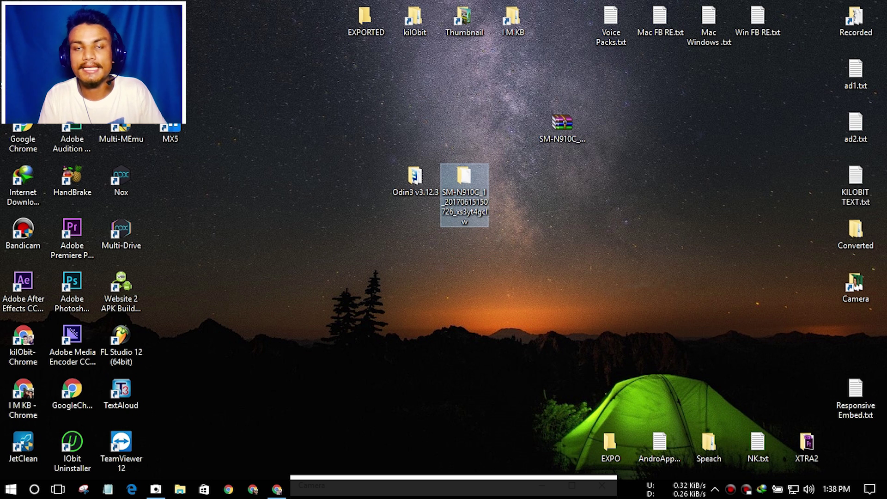
left_click_drag(504, 153, 471, 227)
left_click(504, 153)
- Open the Odin3 v3.12.3 folder and run Odin3.exe as administrator
double_click(416, 178)
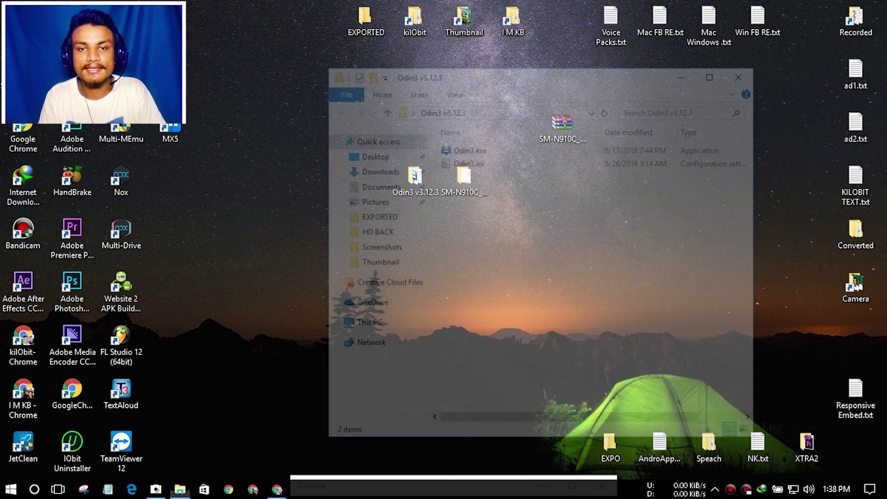
left_click(468, 147)
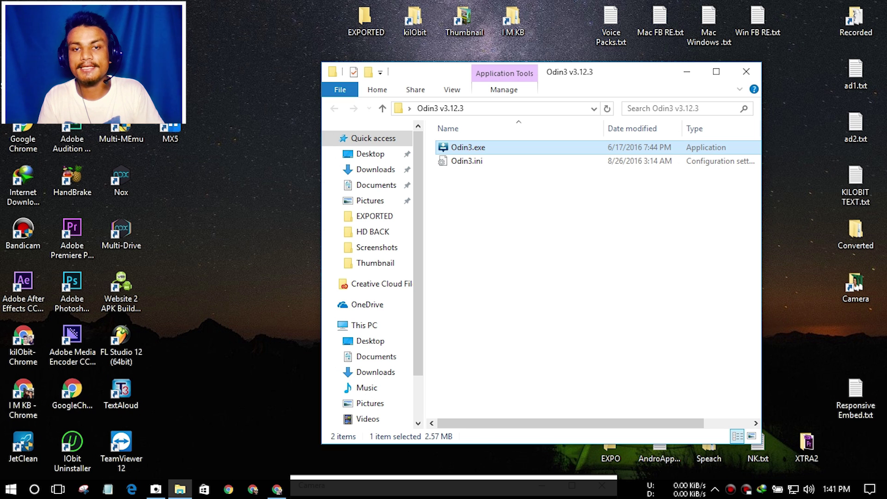
right_click(495, 149)
left_click(546, 175)
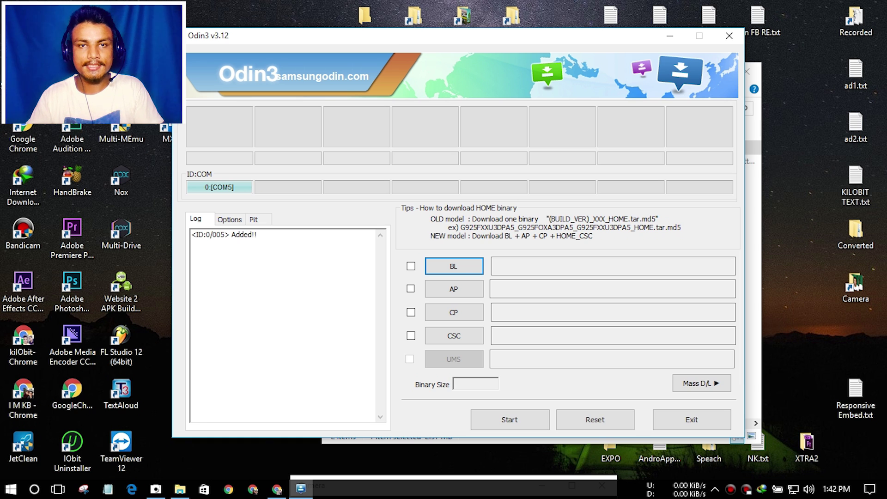
- Move the Odin3 window clear of the desktop's edge icons and highlight the device connection entry in its log
left_click_drag(323, 36, 423, 37)
left_click_drag(358, 236, 290, 236)
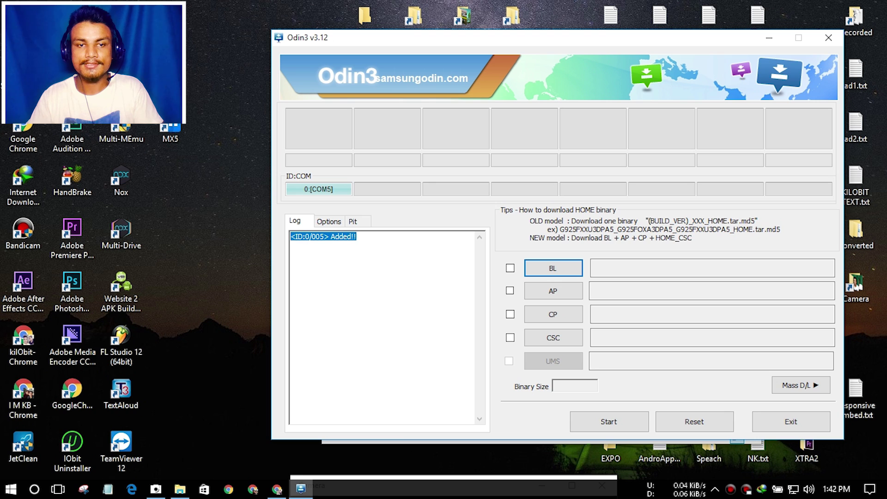
left_click(290, 237)
left_click_drag(358, 237, 289, 237)
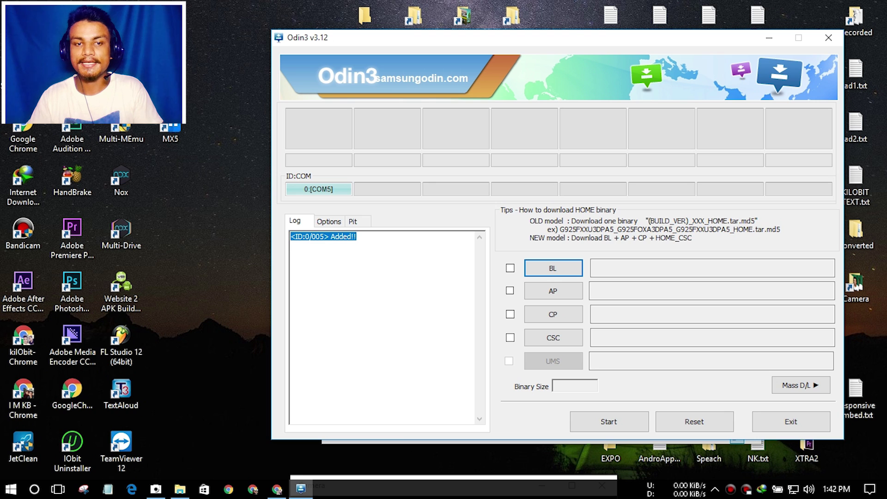
left_click(290, 245)
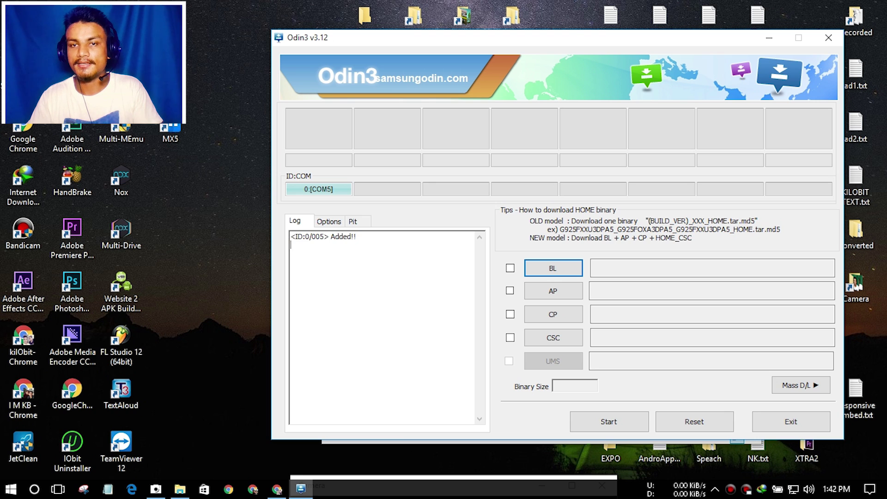
- Close Odin3, relaunch Odin3.exe as administrator and move its window clear of the webcam area
left_click(828, 38)
right_click(488, 148)
left_click(545, 172)
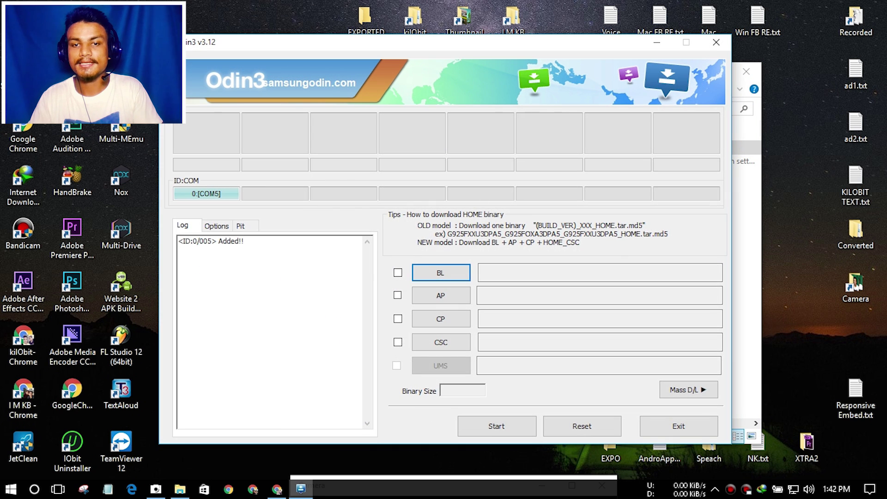
left_click_drag(527, 48, 587, 41)
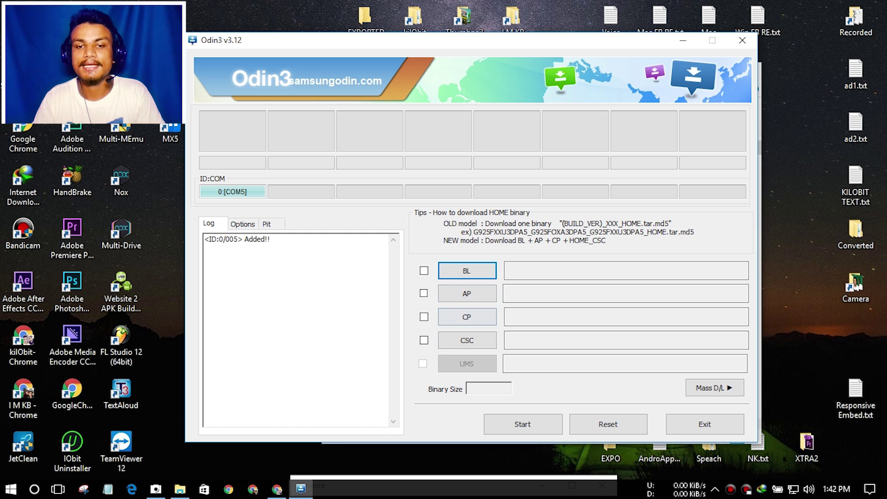
- Load N910CXXS2DQF1_N910COXA2DPH1_N910CXXU1DPC1_HOME.tar.md5 from the desktop's extracted SM-N910C folder as the AP file
left_click(467, 293)
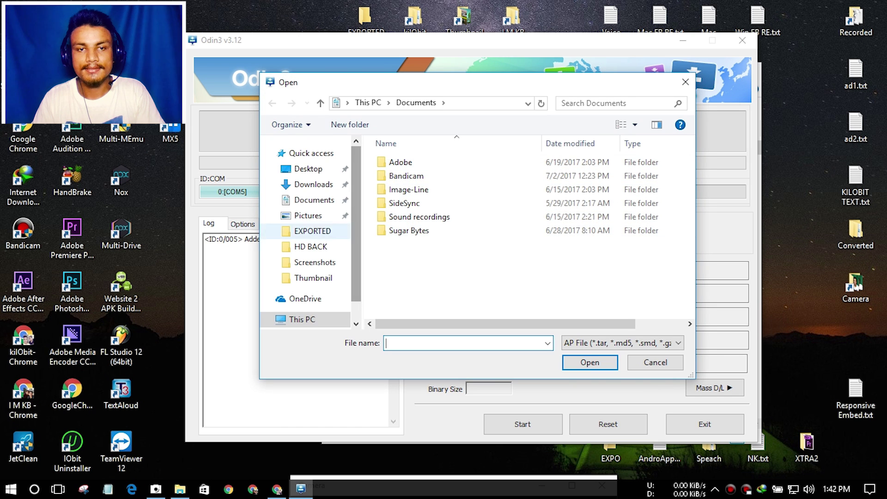
scroll(312, 231, "down", 3)
left_click(305, 163)
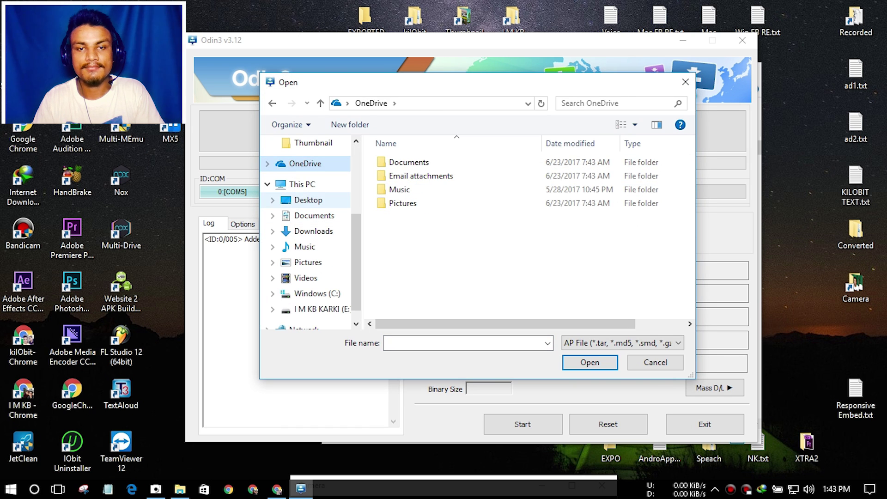
left_click(308, 200)
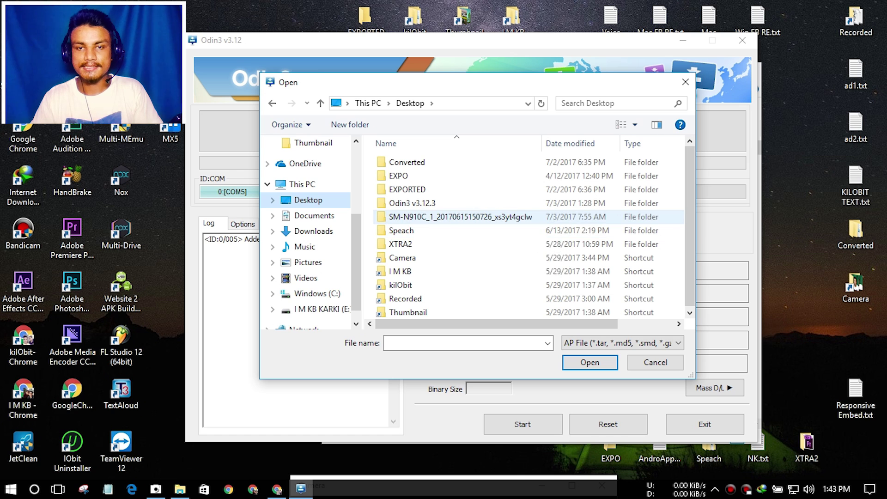
double_click(460, 217)
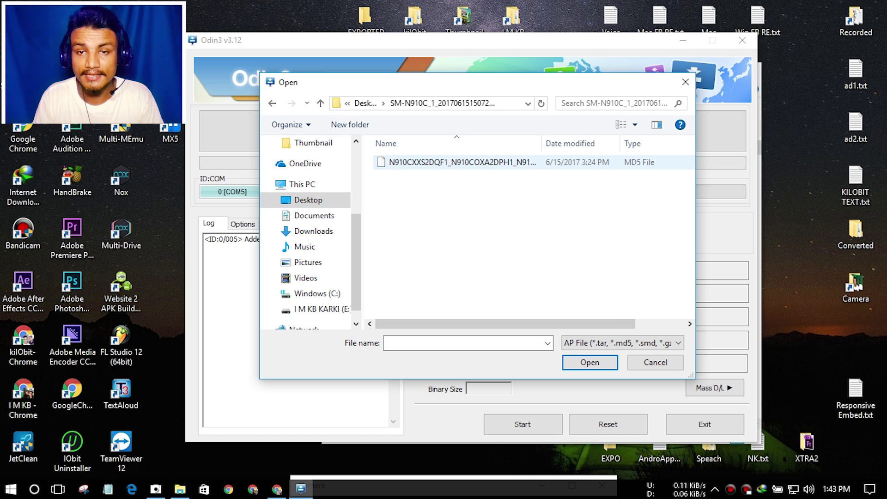
left_click(462, 163)
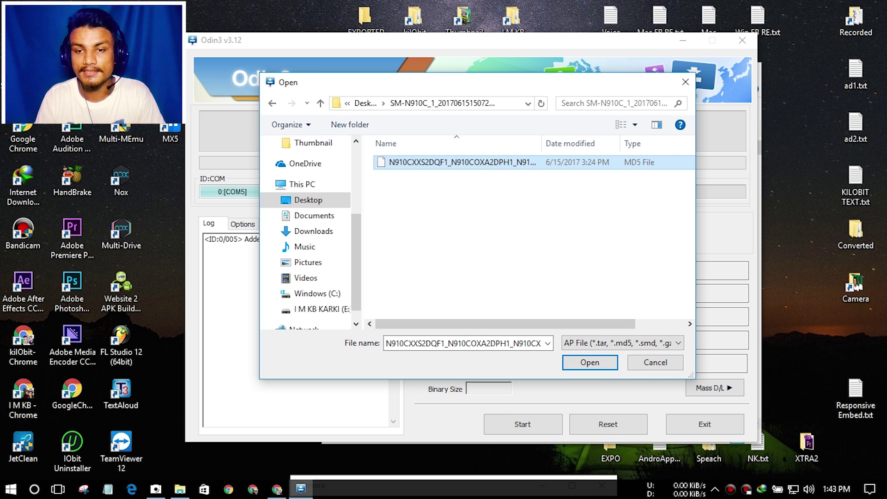
left_click(589, 362)
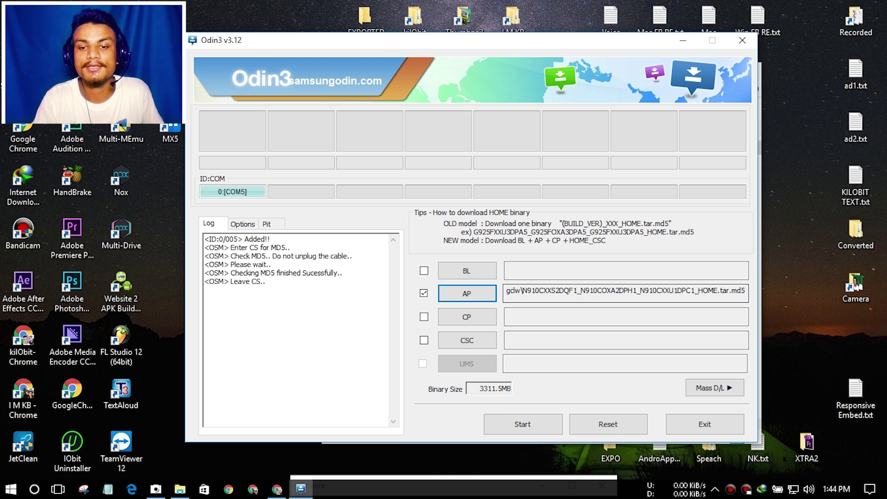
- Start flashing the loaded AP firmware to the connected phone and minimize Odin3 once the flash completes
left_click_drag(416, 40, 415, 28)
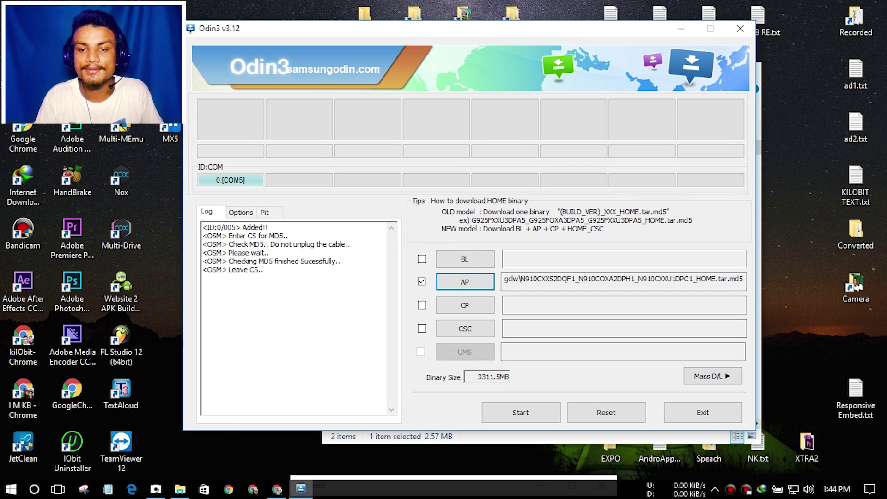
left_click(521, 412)
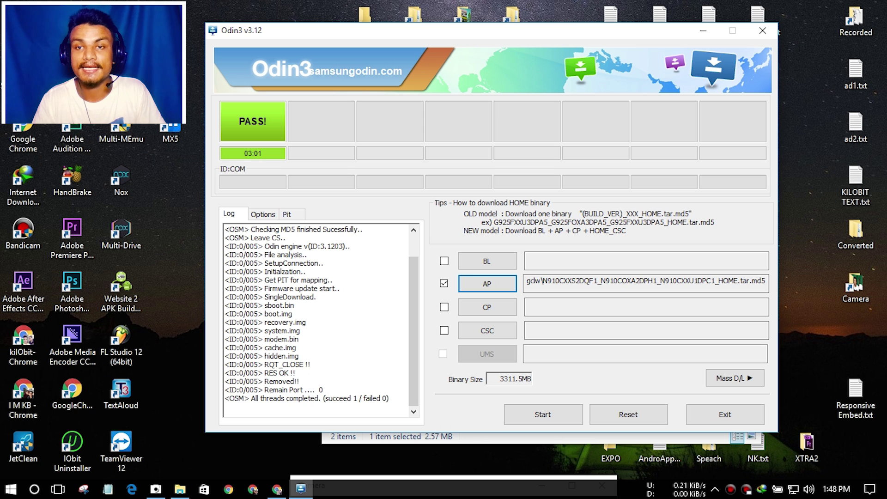
left_click(703, 30)
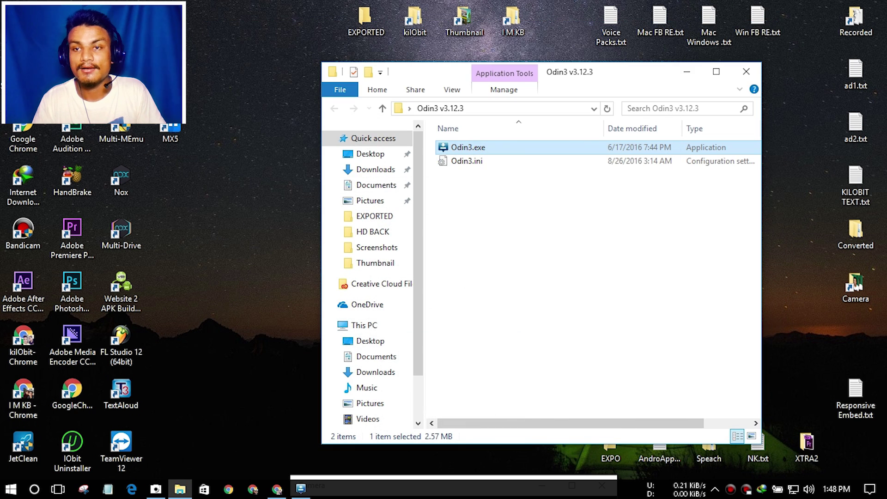
- Minimize the Odin3 v3.12.3 folder and open the extracted SM-N910C folder to examine its MD5 firmware file
left_click(686, 71)
double_click(462, 178)
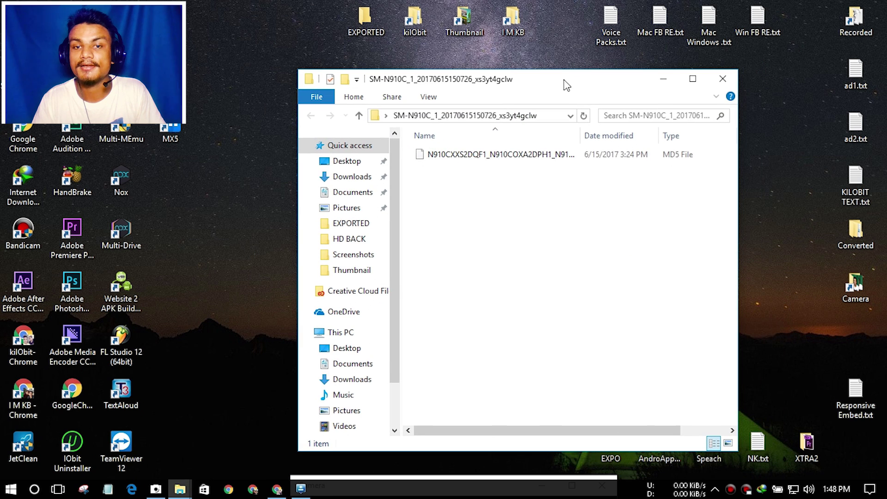
left_click_drag(605, 93, 564, 83)
left_click_drag(513, 194, 484, 156)
left_click(508, 208)
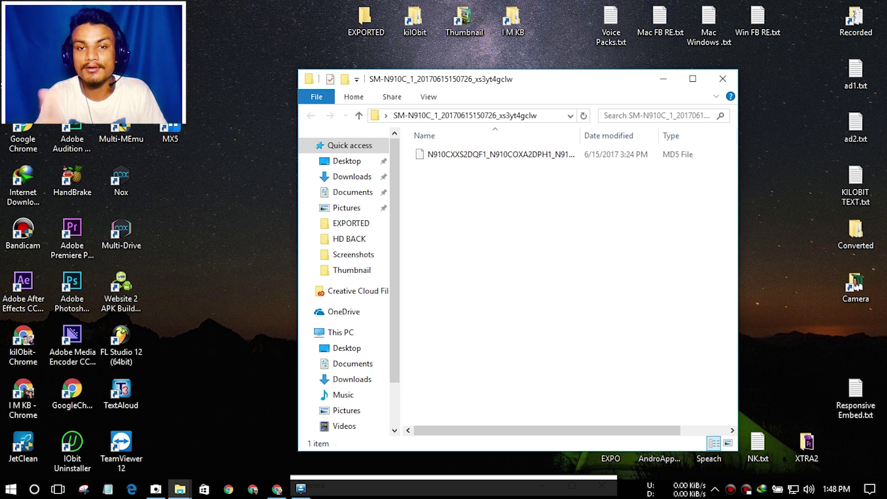
left_click(495, 154)
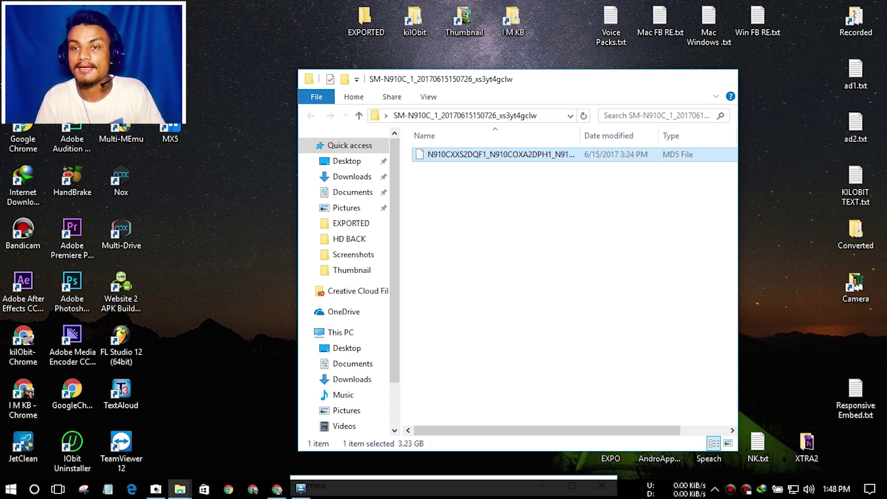
- Minimize the firmware folder and place the SM-N910C zip archive beside the extracted firmware folder on the desktop
key("super+Down")
left_click_drag(341, 160, 658, 127)
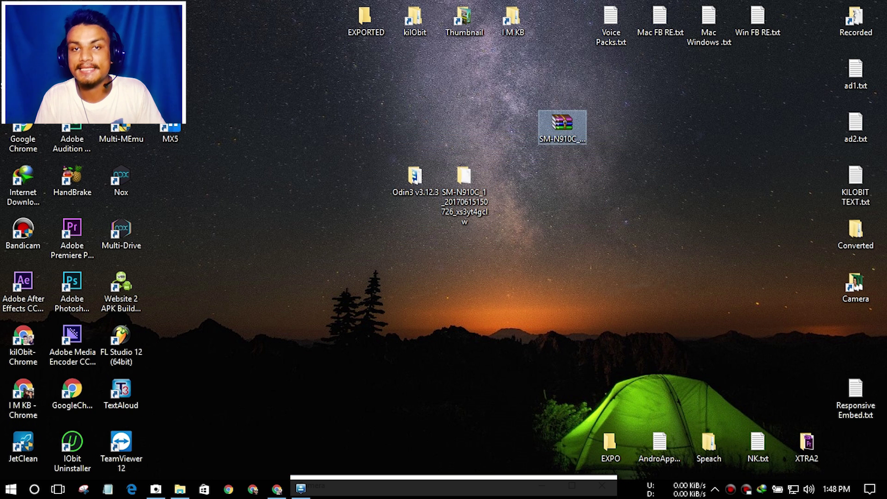
left_click_drag(319, 125, 674, 233)
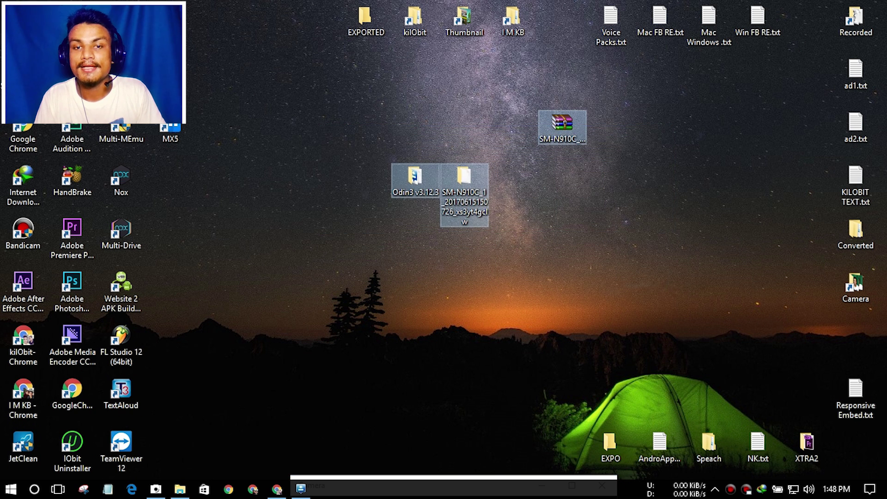
left_click(562, 124)
left_click_drag(562, 123, 513, 178)
left_click_drag(580, 237, 375, 182)
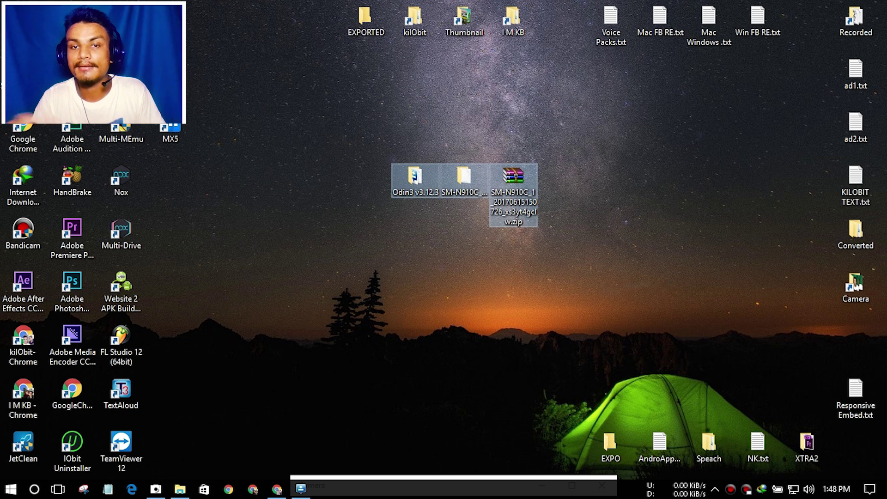
left_click_drag(331, 166, 624, 242)
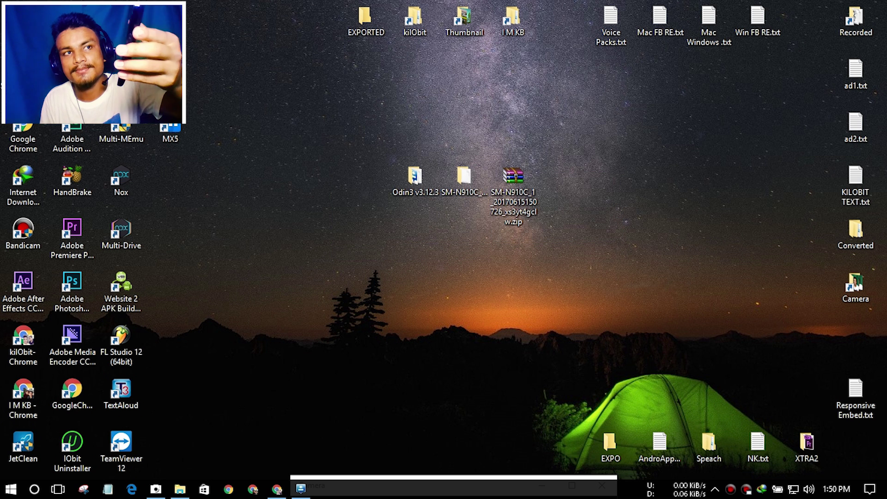